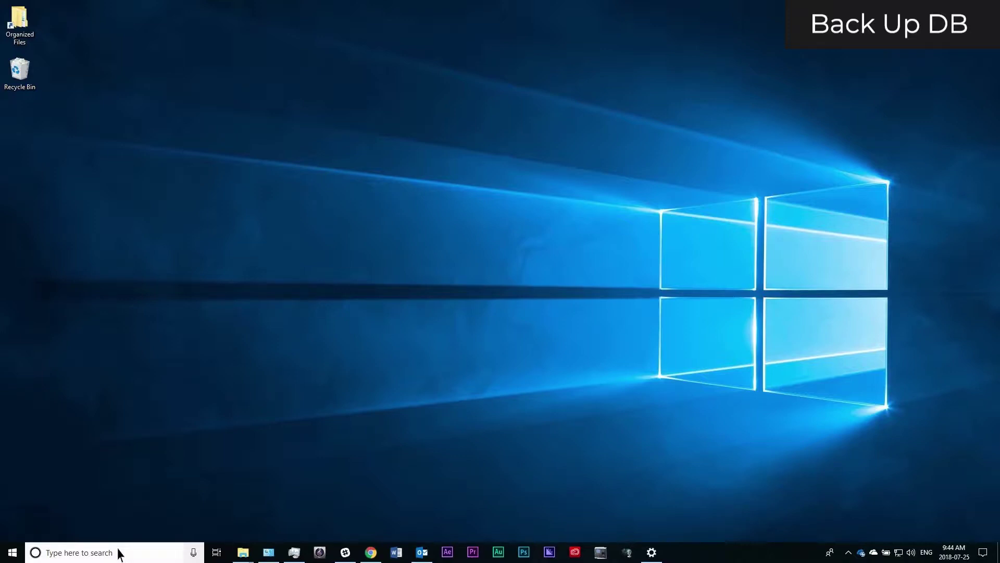
- Launch SQL Server Management Studio as administrator and connect to the database server
left_click(120, 554)
type("sql server")
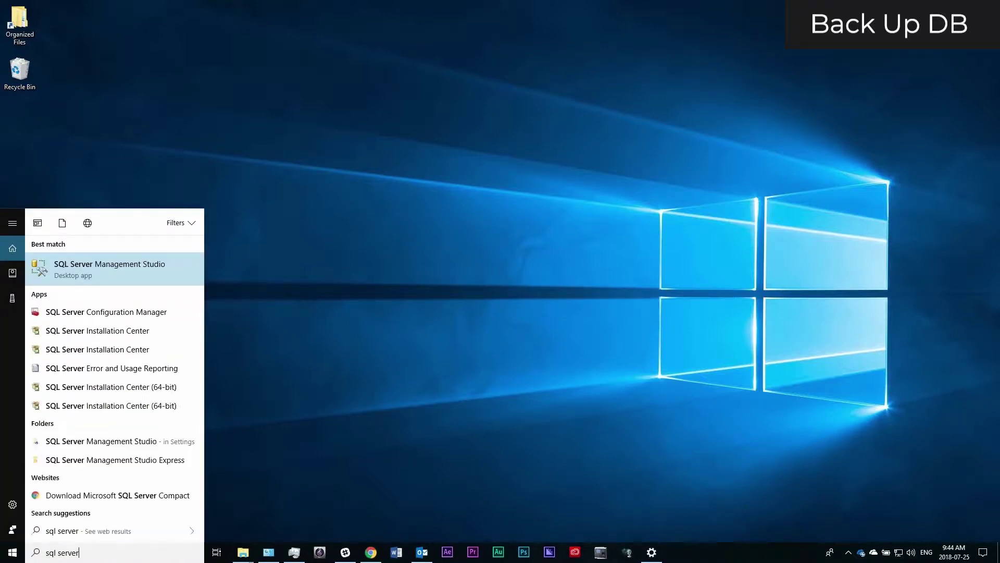
right_click(118, 271)
left_click(90, 292)
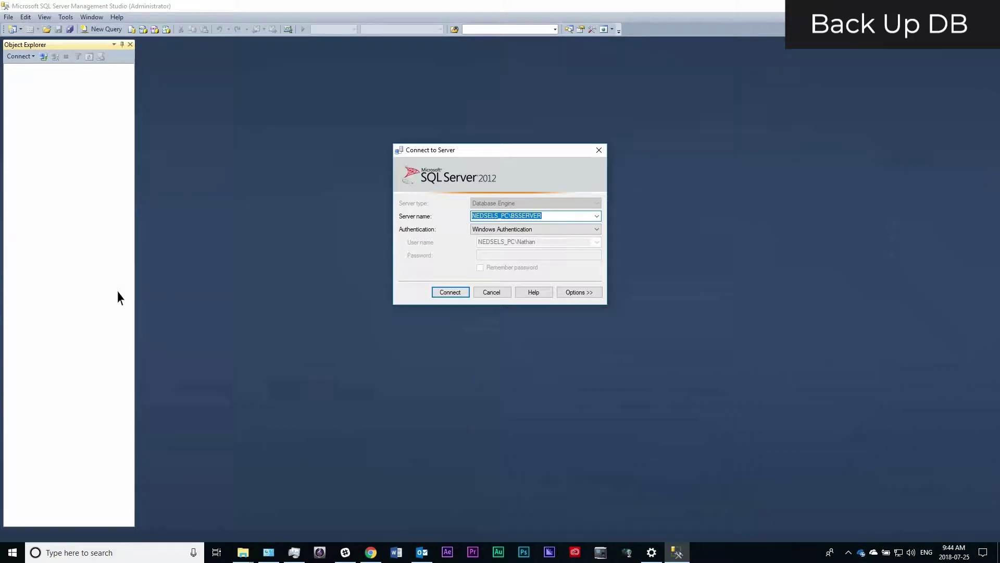
left_click(449, 291)
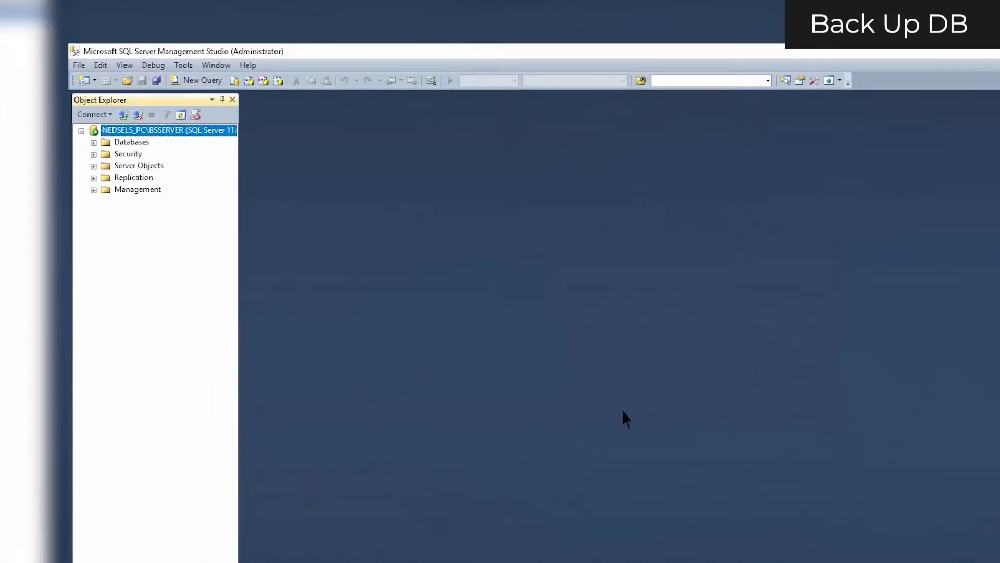
- Expand Databases and start a backup task for the BioStar database
left_click(91, 142)
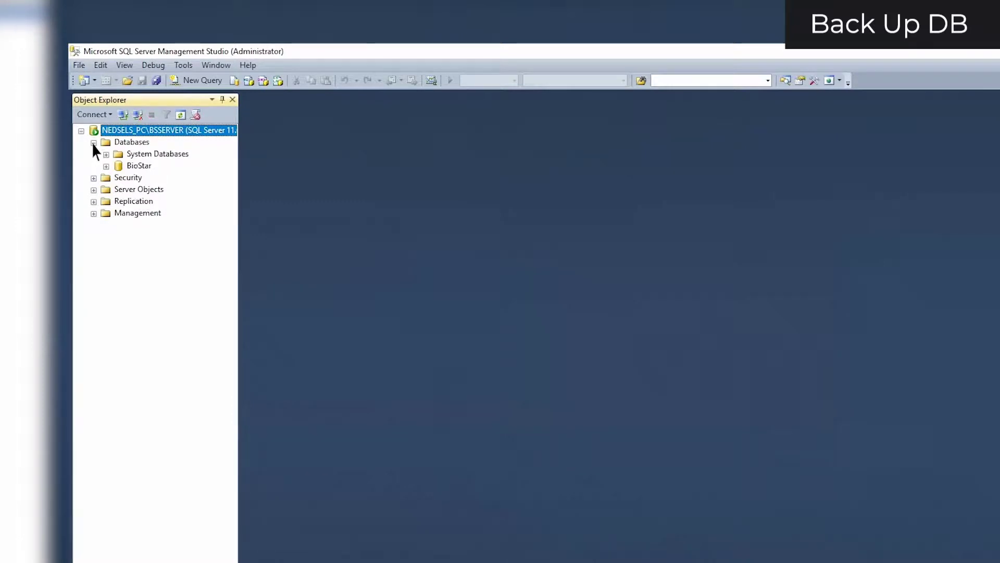
right_click(134, 165)
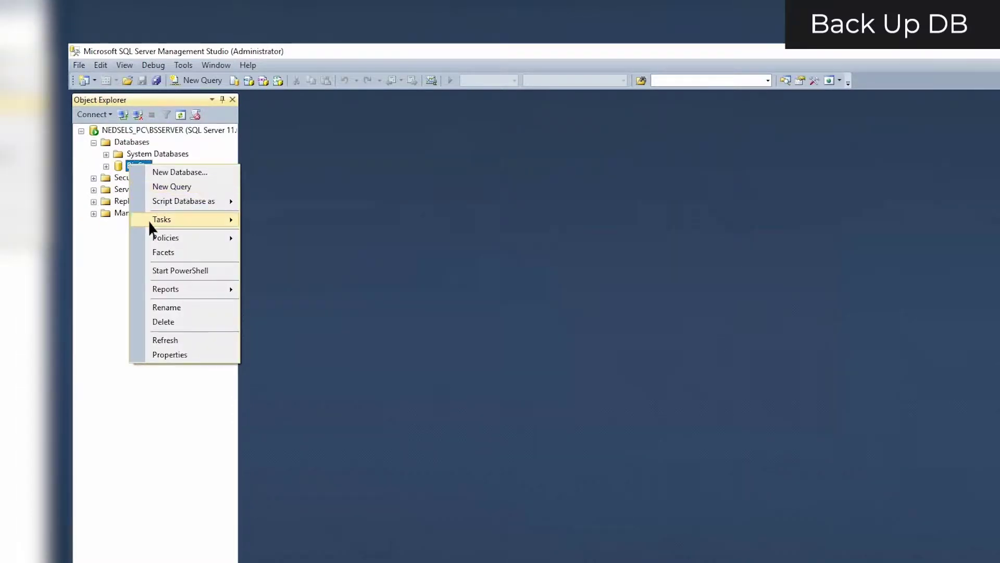
mouse_move(181, 219)
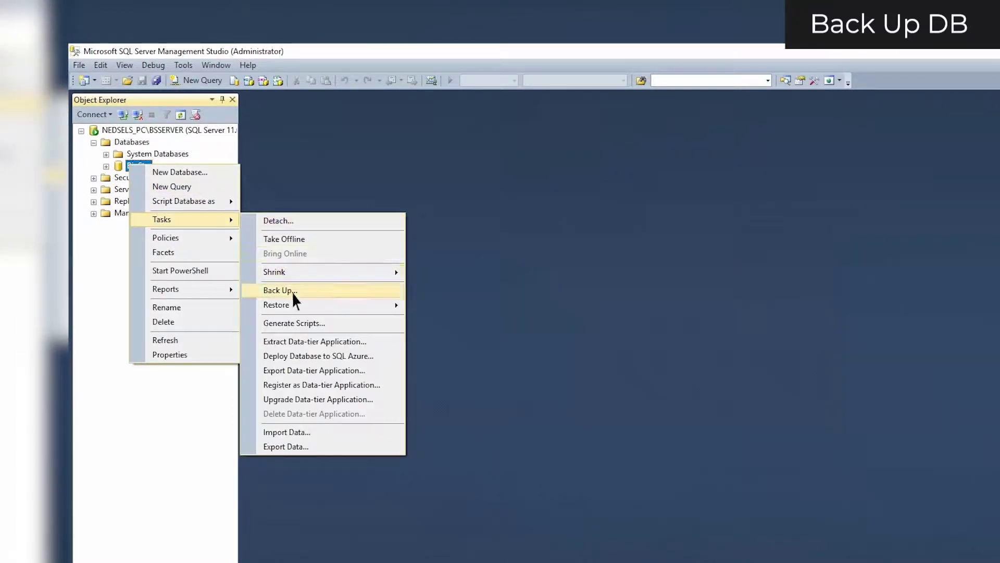
left_click(280, 290)
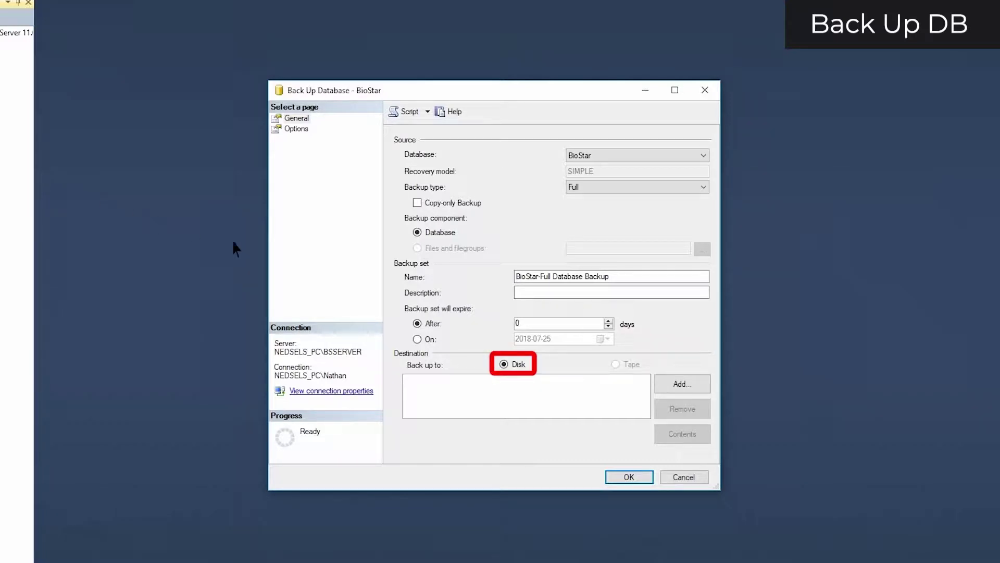
- Set the backup destination to a named file in the server's Backup folder
left_click(682, 384)
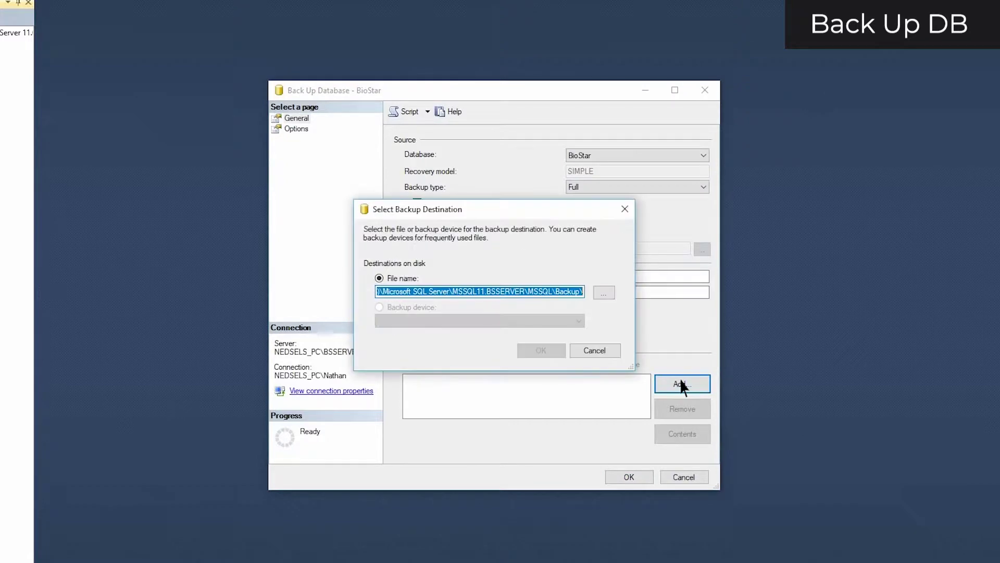
left_click(604, 291)
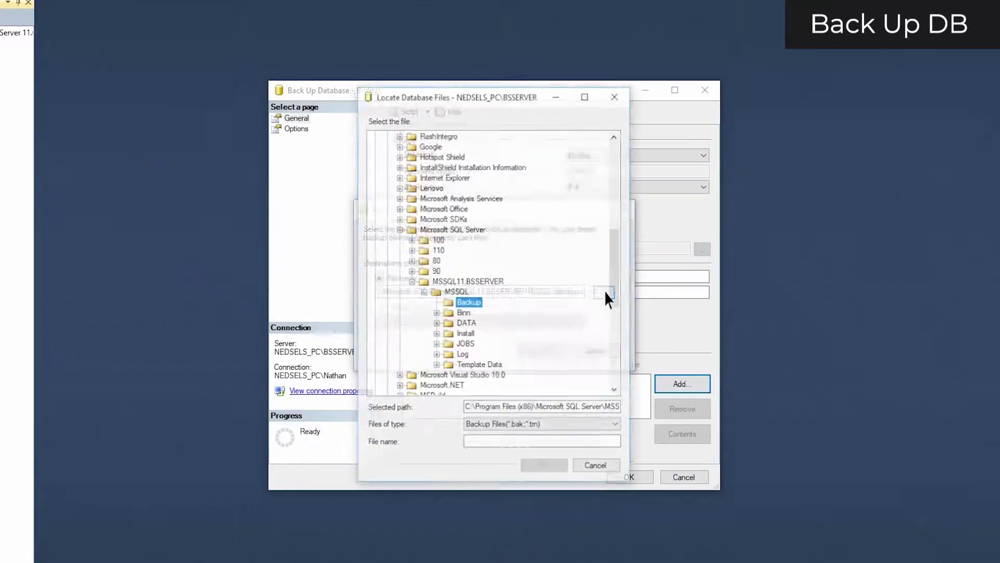
left_click(556, 441)
type("BioStar Da")
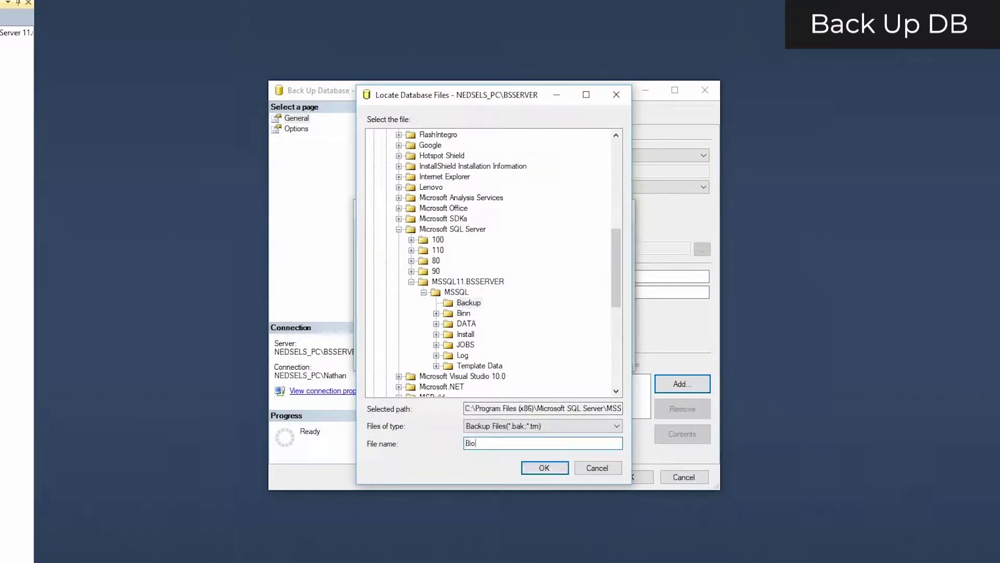
type("tabase.bak")
left_click(556, 465)
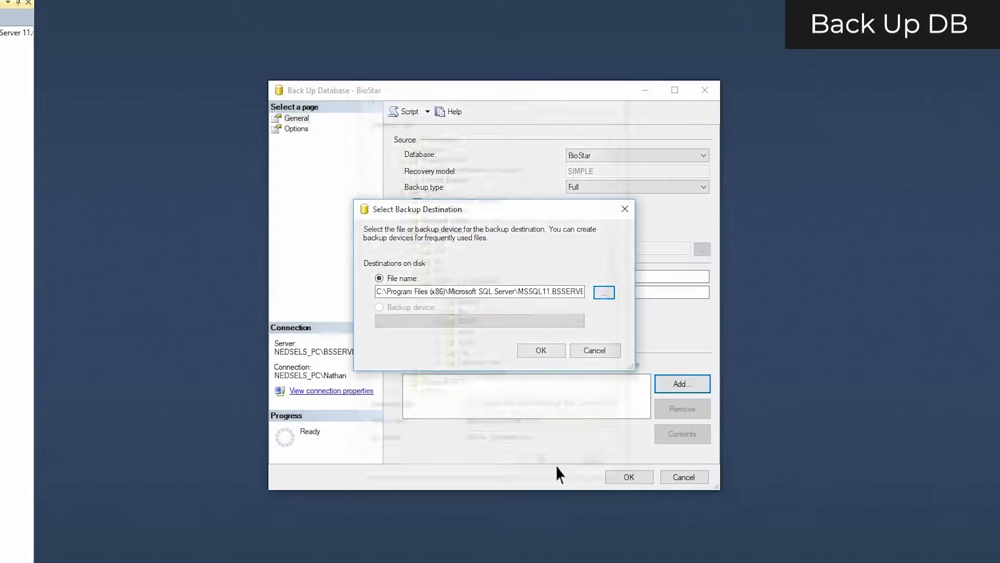
left_click(545, 348)
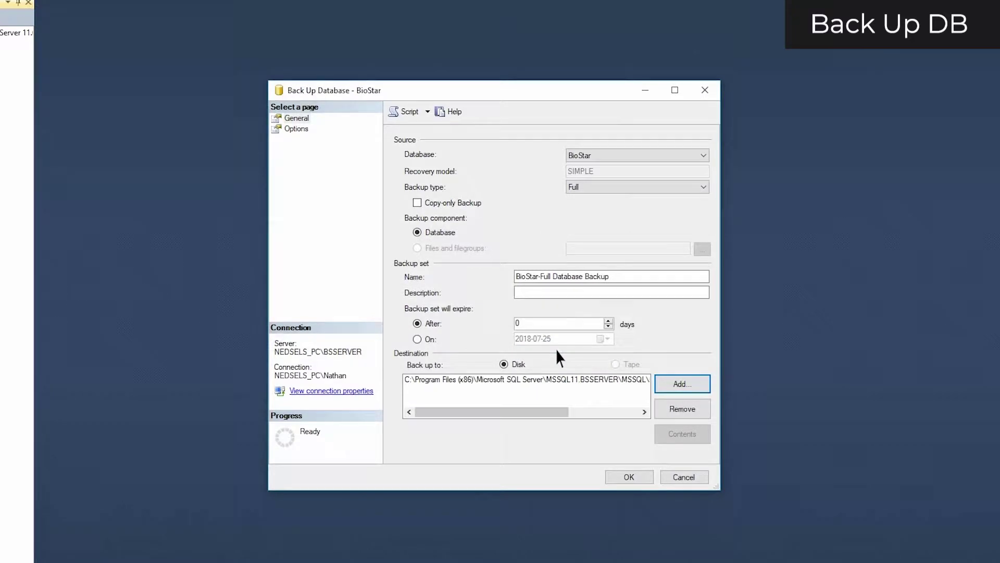
- Run the full BioStar backup and acknowledge its successful completion
left_click(619, 479)
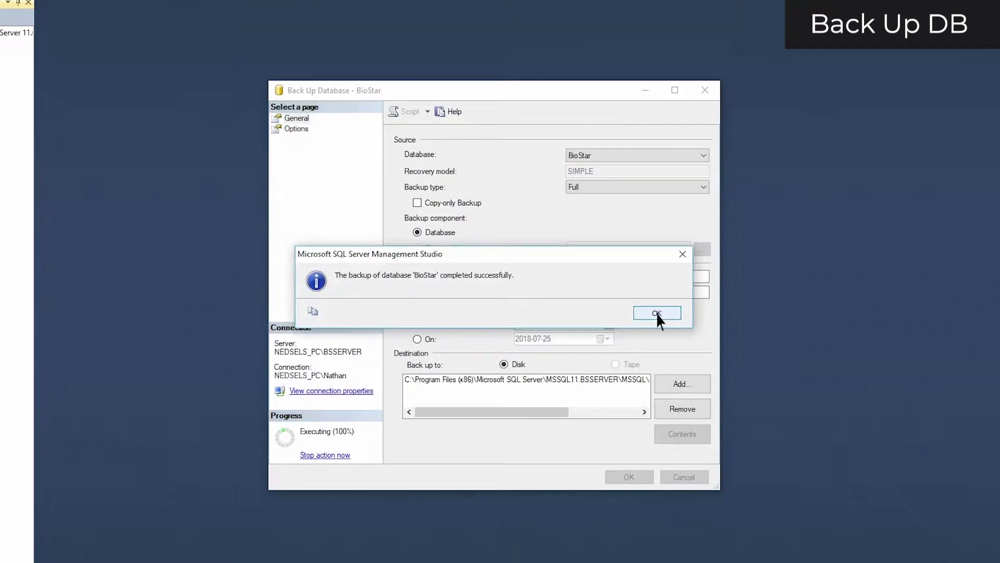
left_click(656, 312)
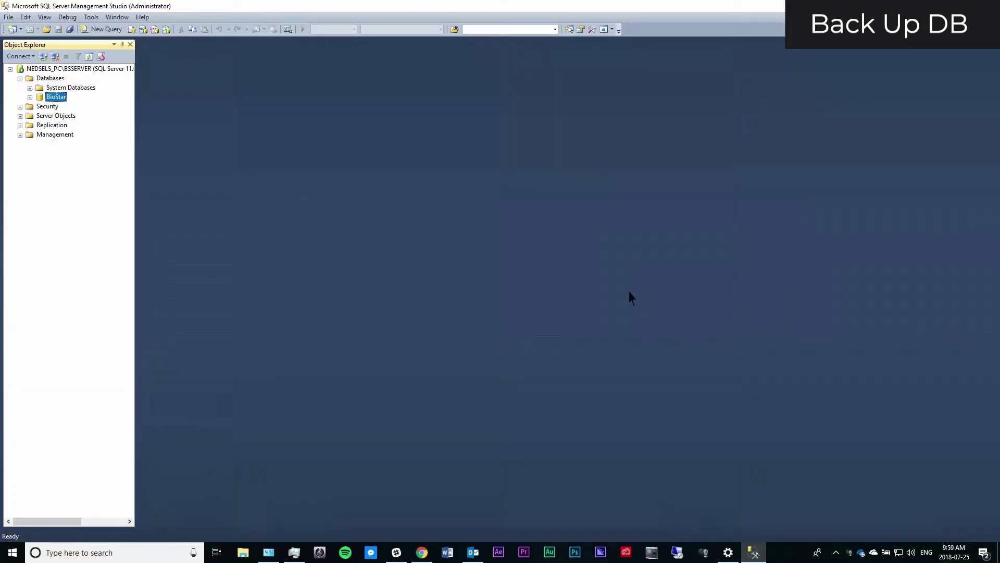
- Browse in File Explorer to C:\Program Files (x86)\BioStar\server
left_click(243, 552)
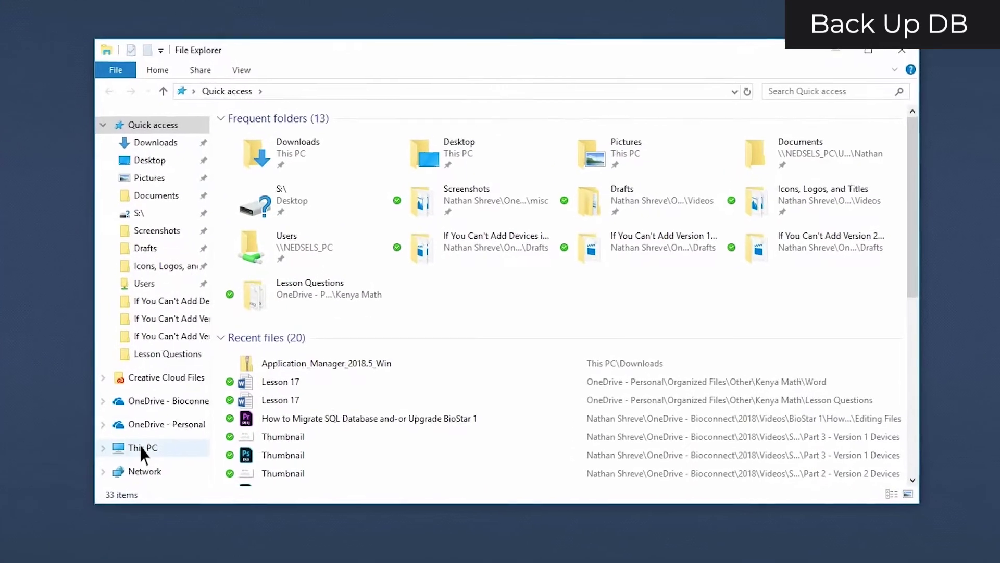
left_click(139, 445)
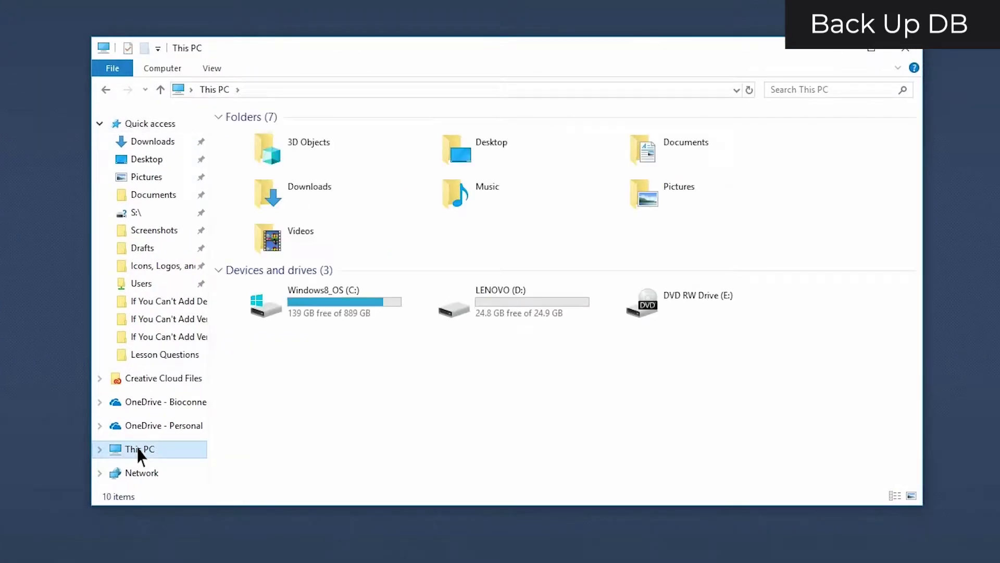
double_click(240, 316)
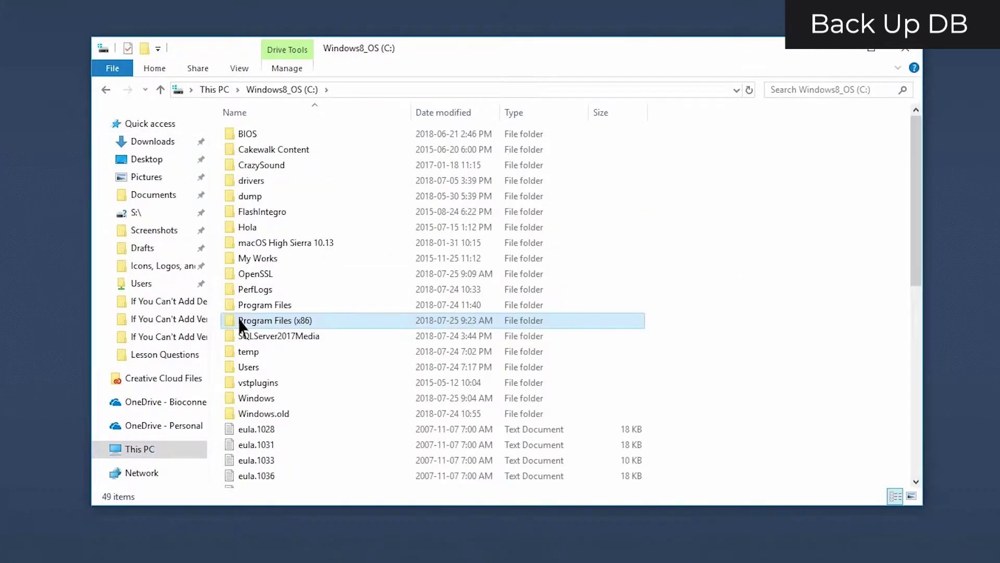
double_click(243, 320)
left_click(243, 149)
double_click(242, 149)
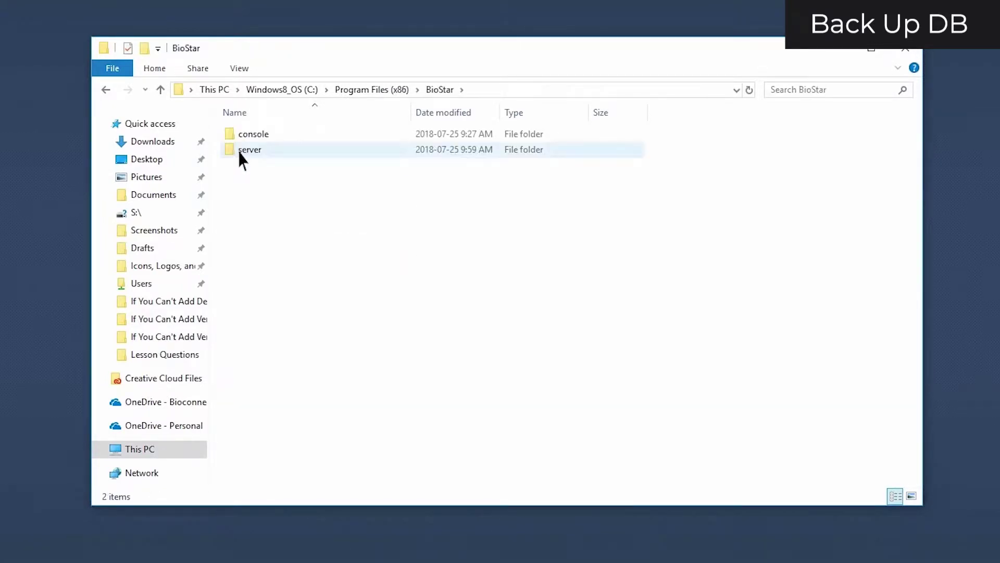
double_click(250, 150)
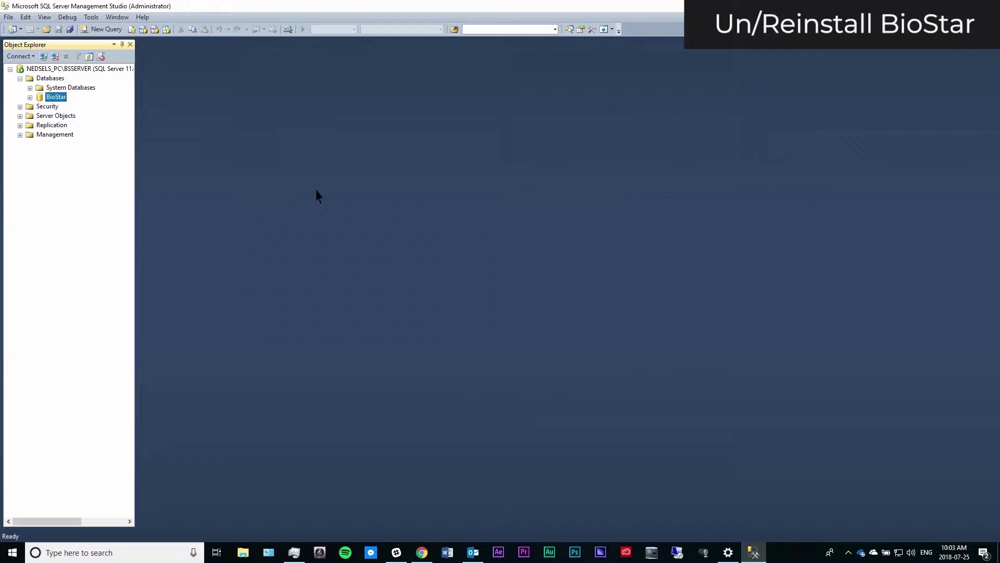
- Find BioStar 1.93 in Programs and Features by searching 'biostar' and uninstall it
left_click(269, 553)
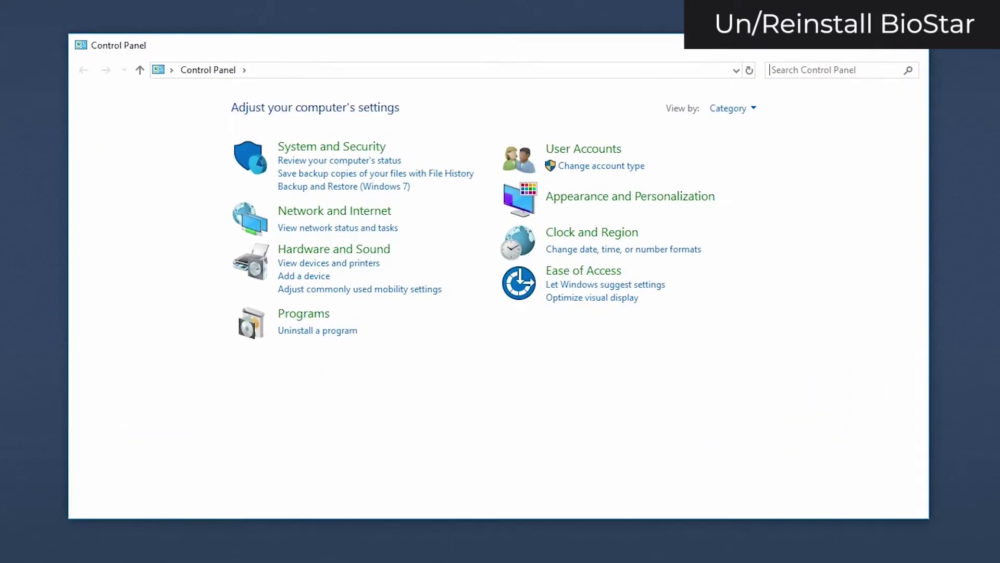
left_click(296, 331)
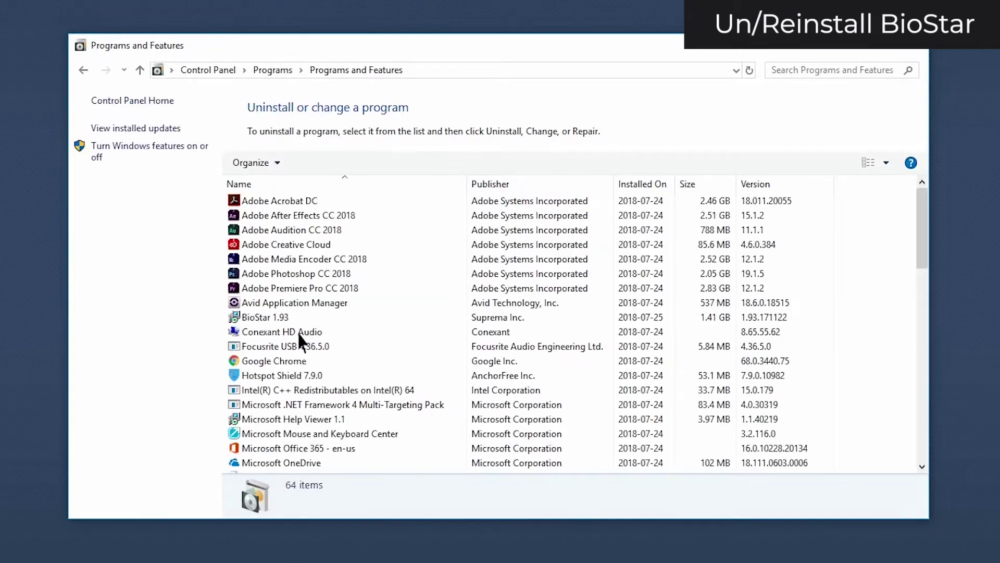
left_click(829, 70)
type("biostar")
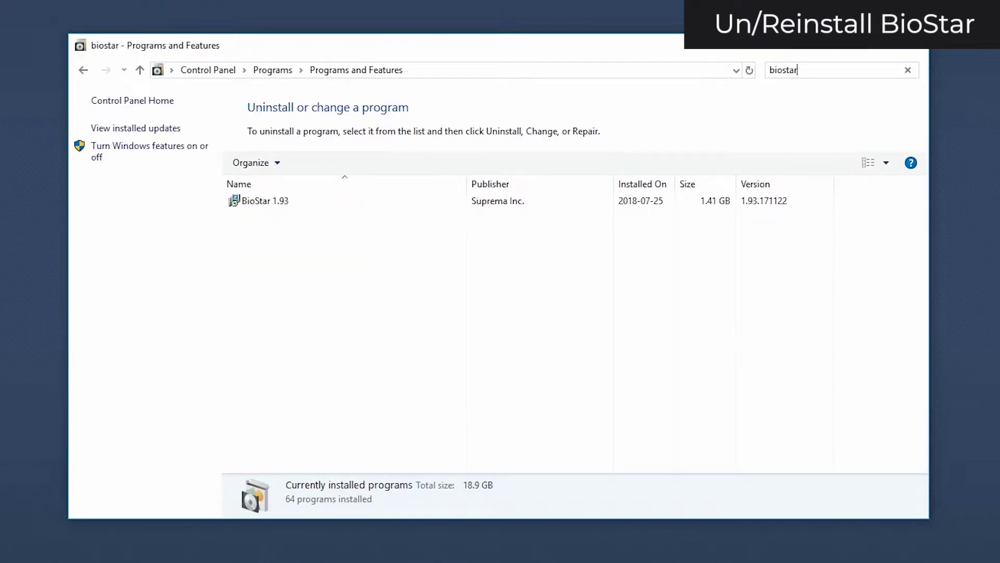
left_click(267, 200)
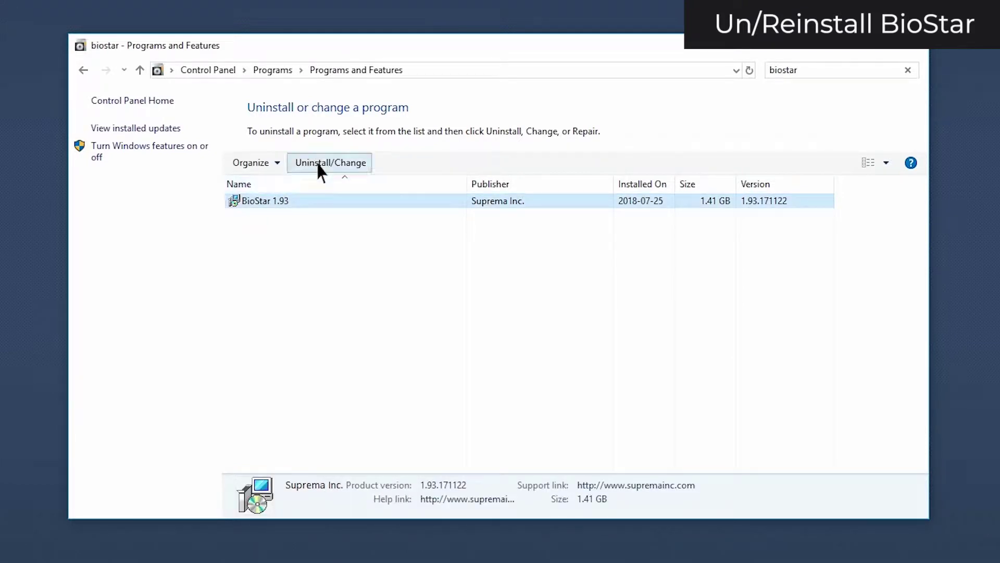
left_click(319, 165)
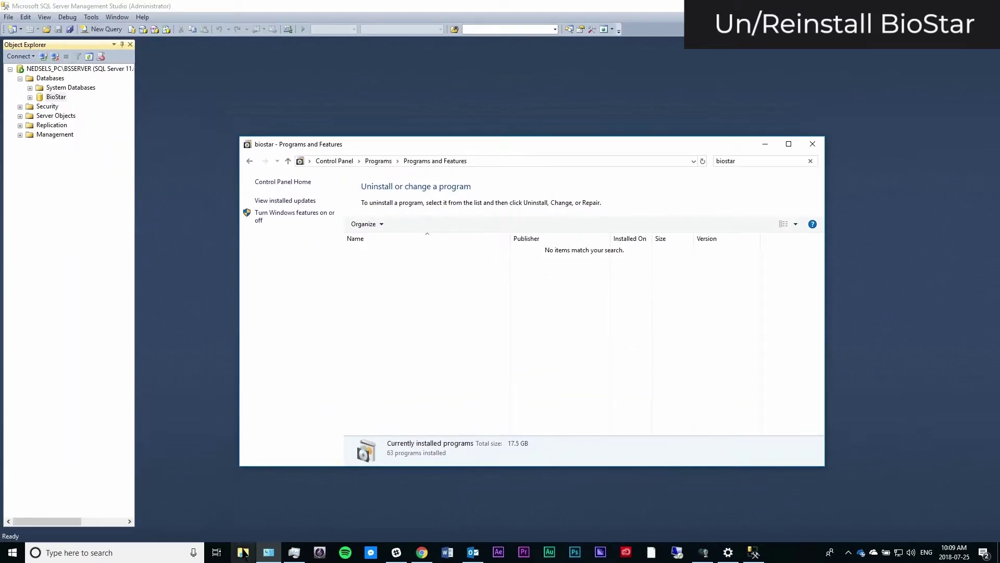
left_click(243, 552)
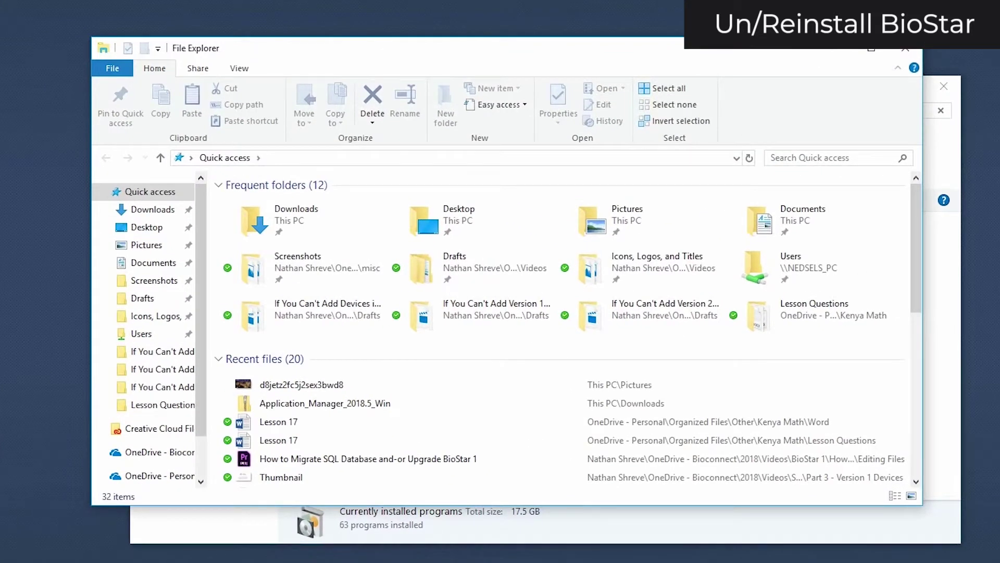
scroll(148, 352, "down", 3)
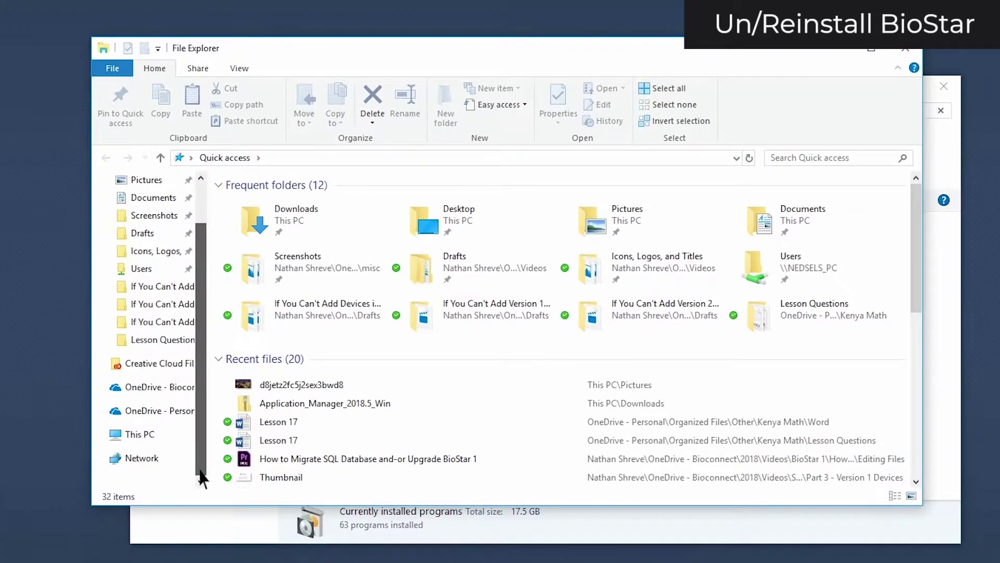
- Delete the leftover BioStar folder from C:\Program Files (x86)
left_click(141, 434)
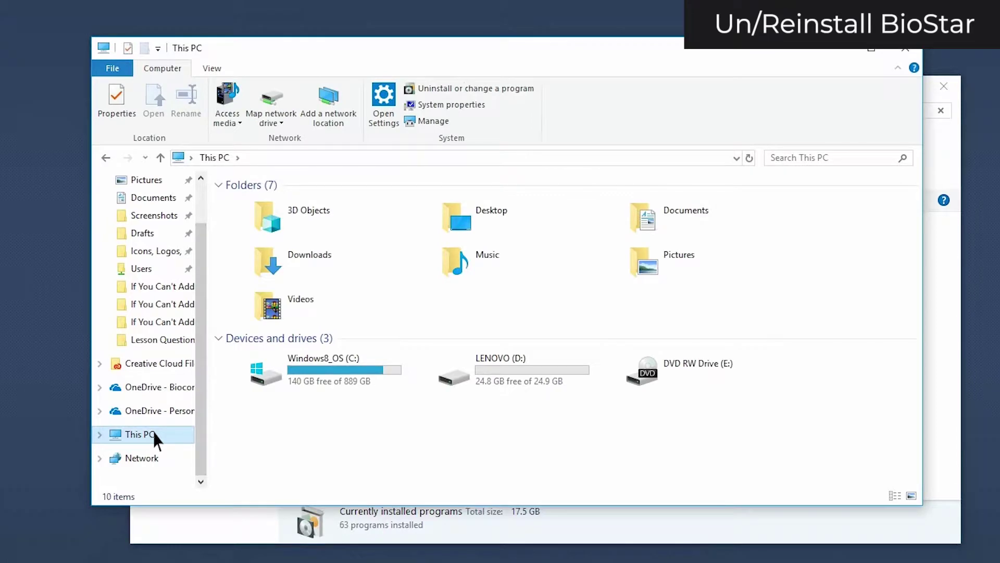
double_click(266, 369)
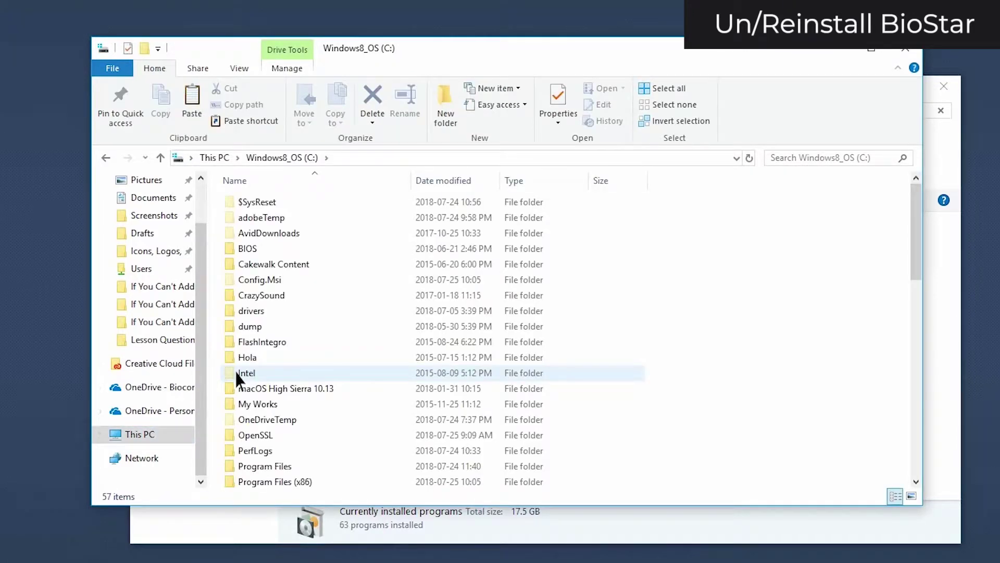
double_click(266, 481)
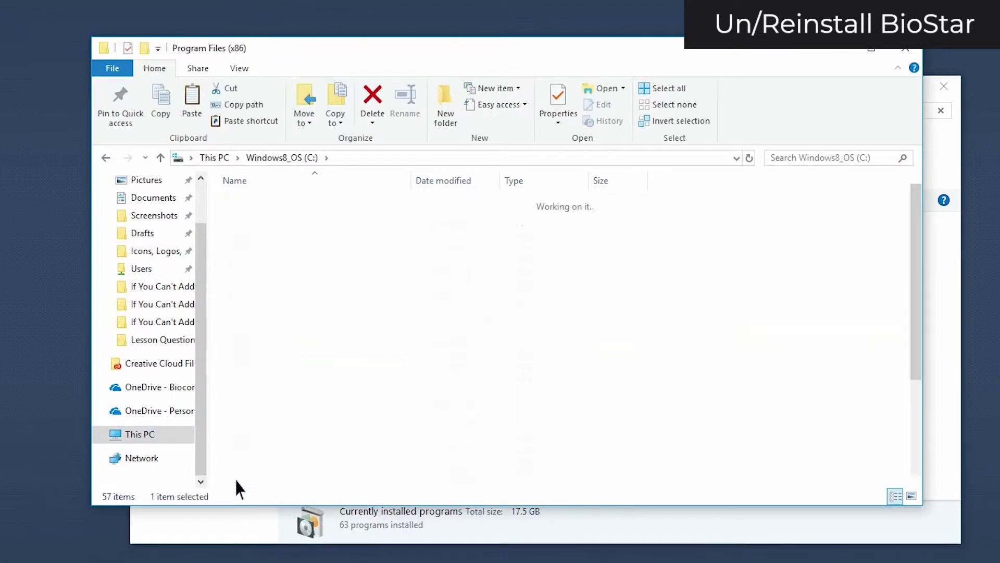
left_click(258, 218)
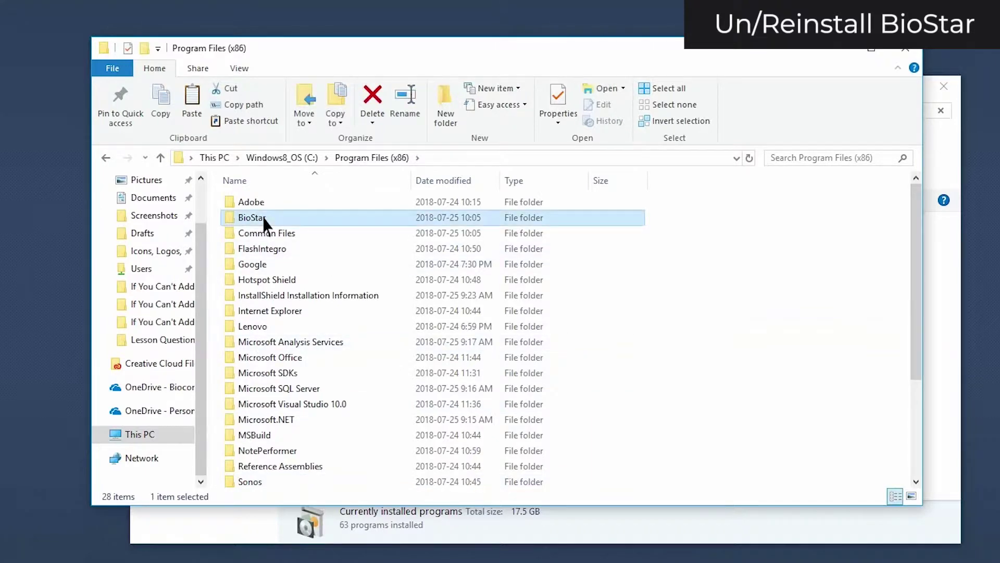
right_click(266, 223)
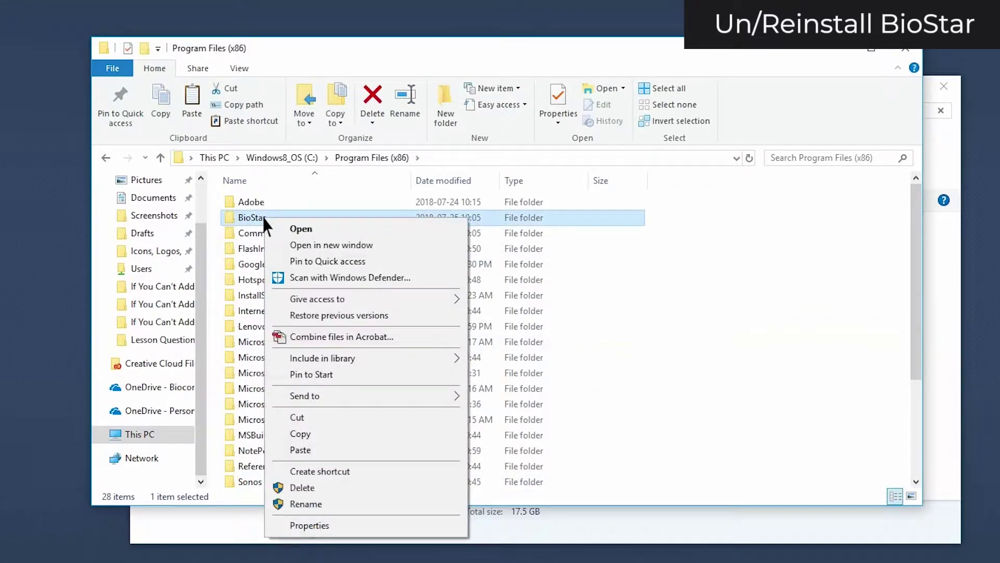
left_click(284, 489)
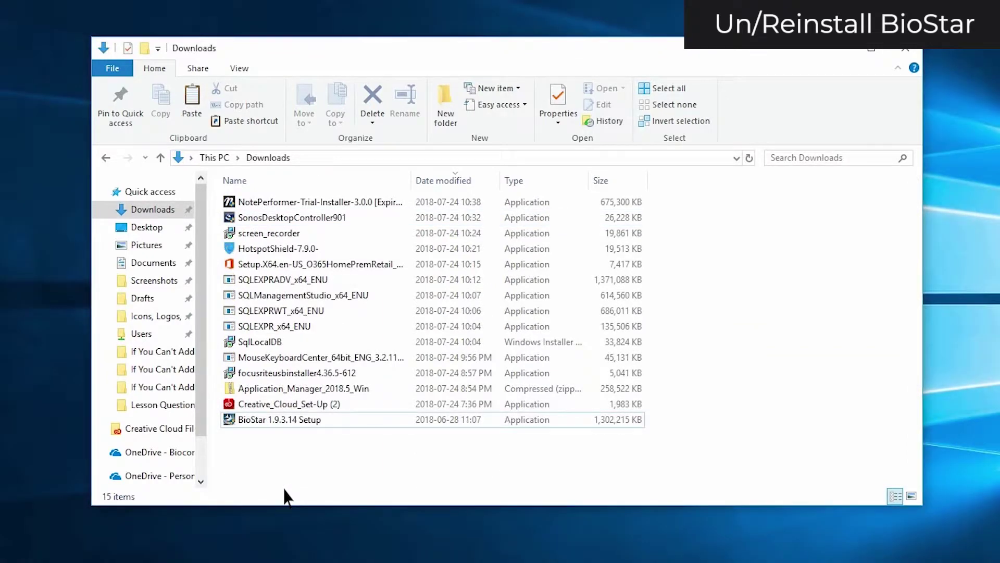
- Run the BioStar 1.9.3.14 Setup and paste the license file into the BioStar server folder
double_click(266, 420)
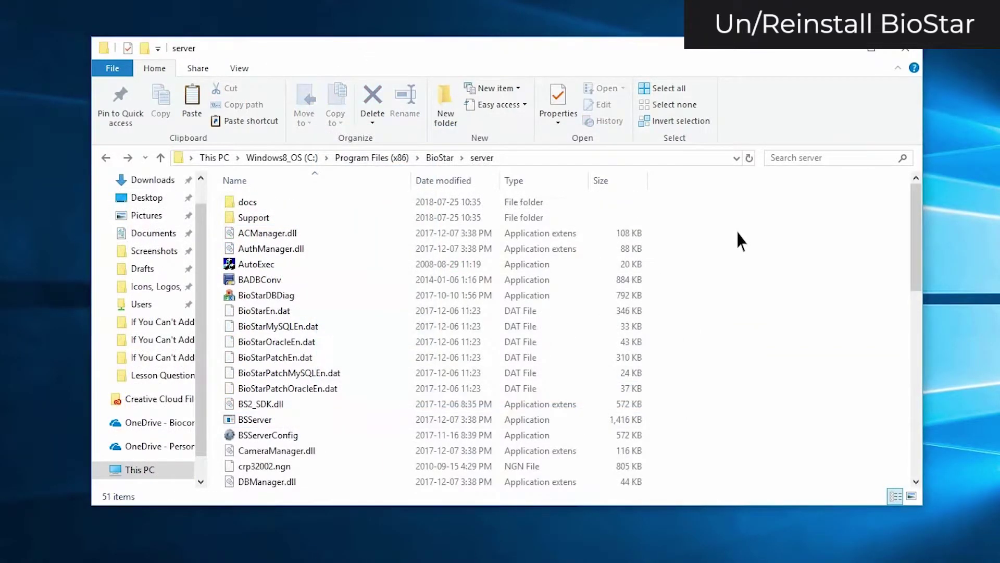
right_click(736, 230)
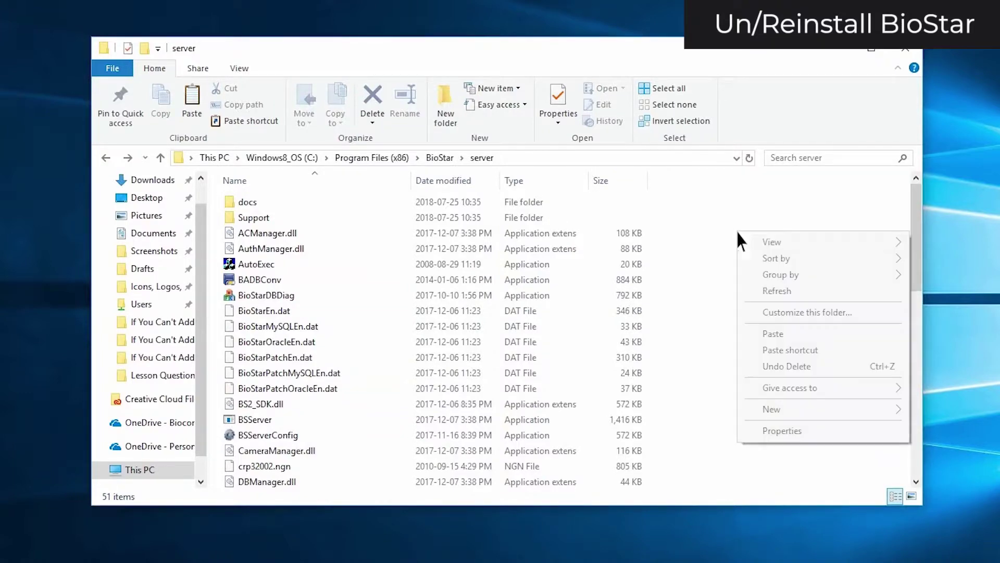
left_click(754, 328)
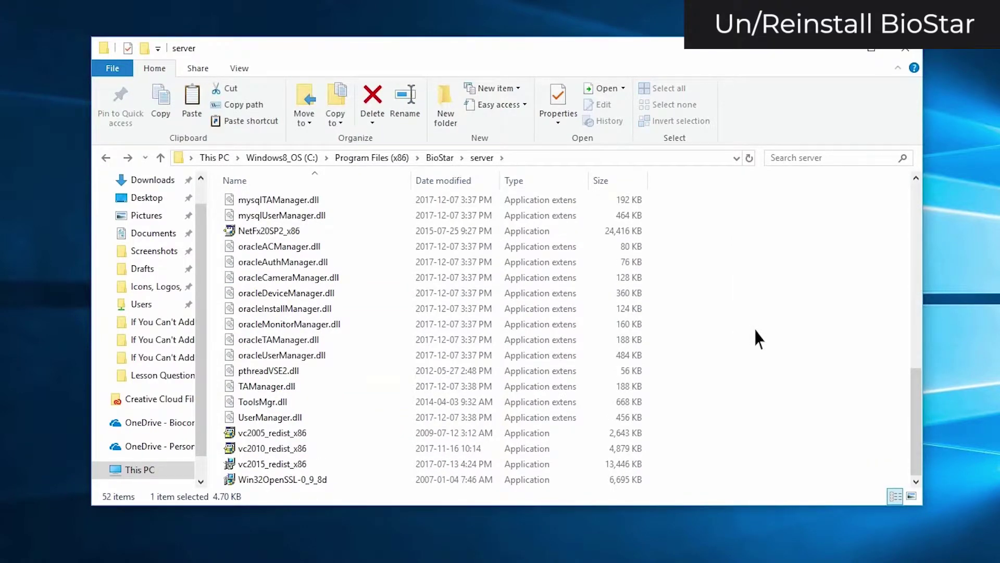
left_click_drag(916, 426, 916, 234)
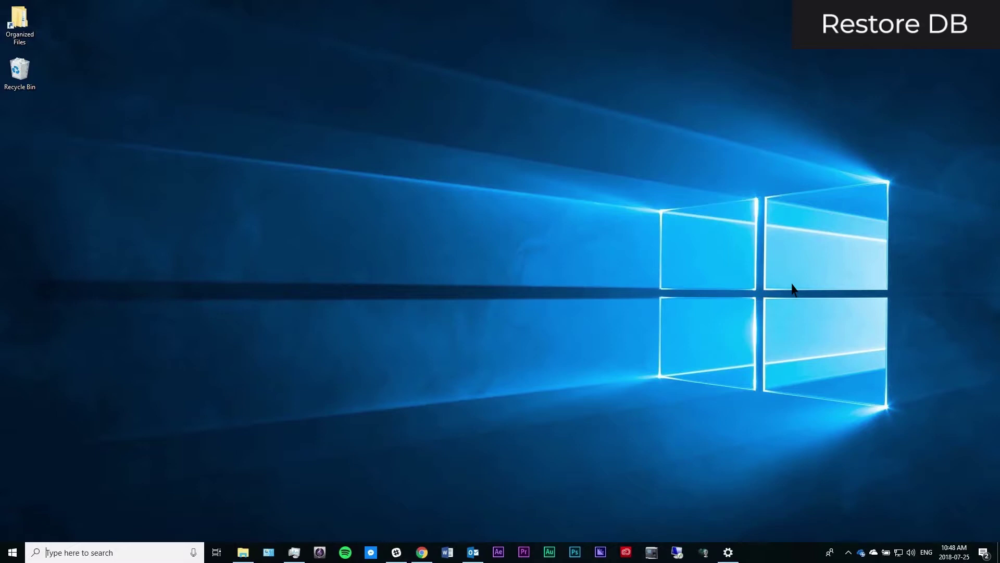
- Launch SQL Server Management Studio as administrator and connect to the BSSERVER database engine
left_click(98, 552)
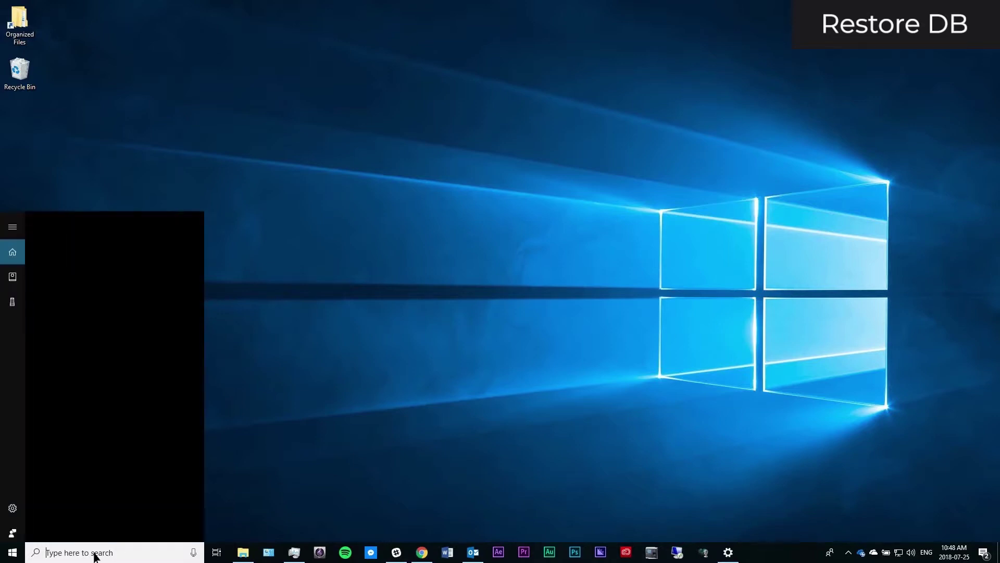
type("sql server")
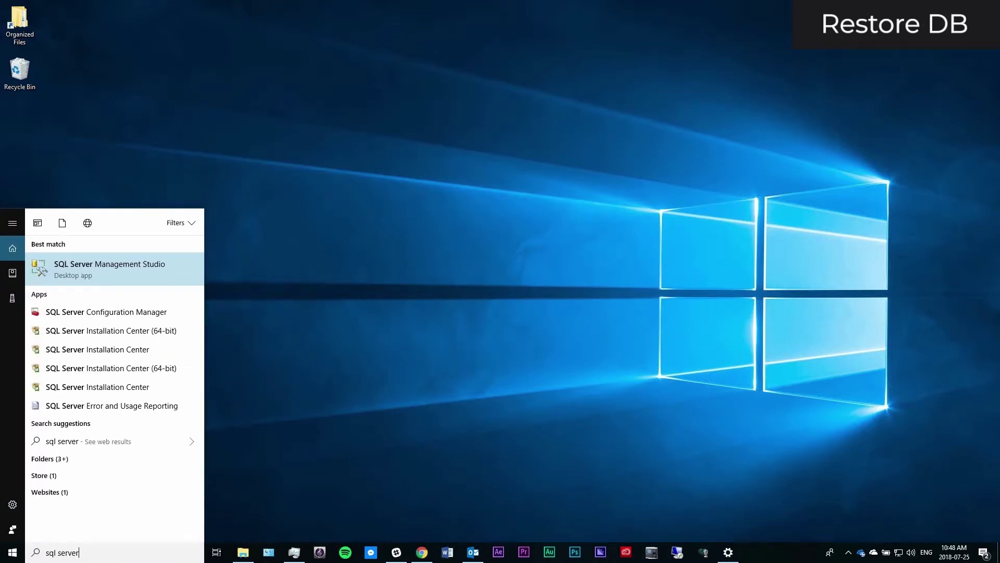
right_click(96, 270)
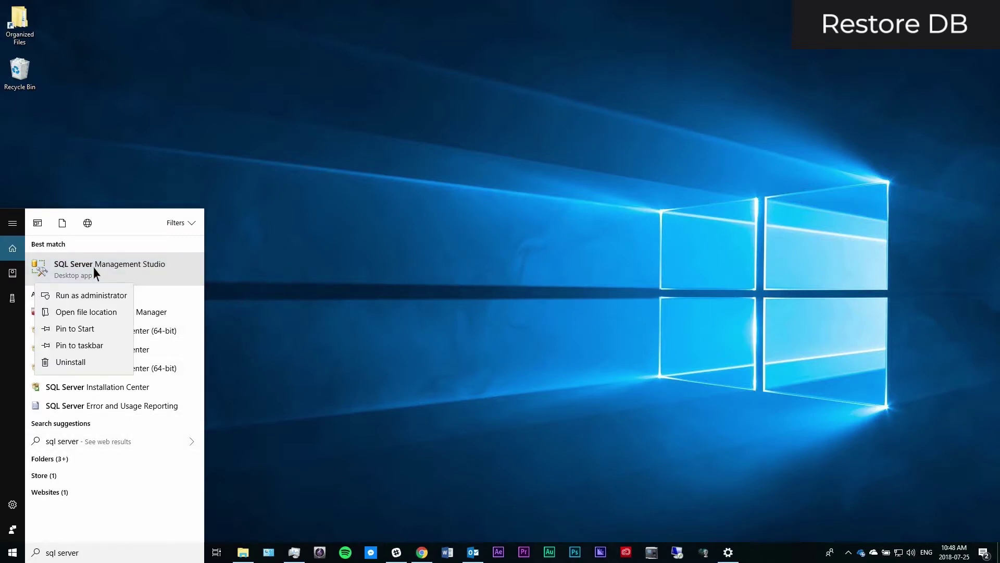
left_click(91, 295)
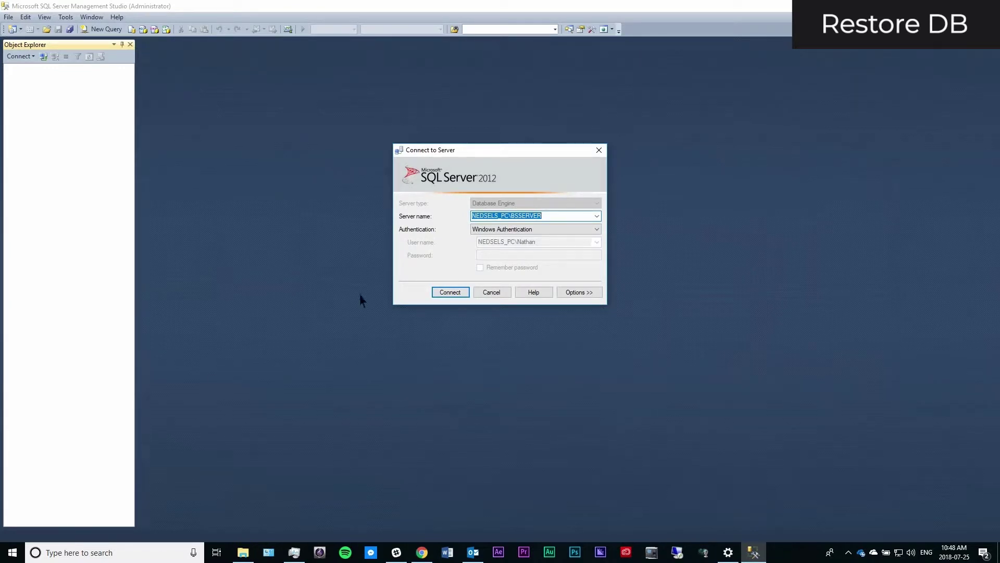
left_click(451, 292)
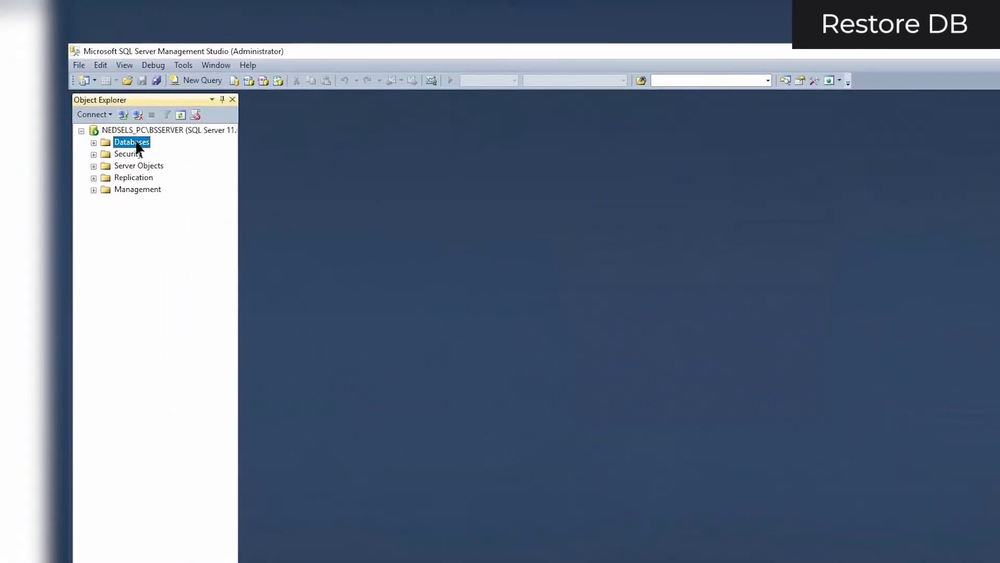
- Start a Restore Database, name the destination database and choose Device as the source
right_click(108, 124)
left_click(198, 183)
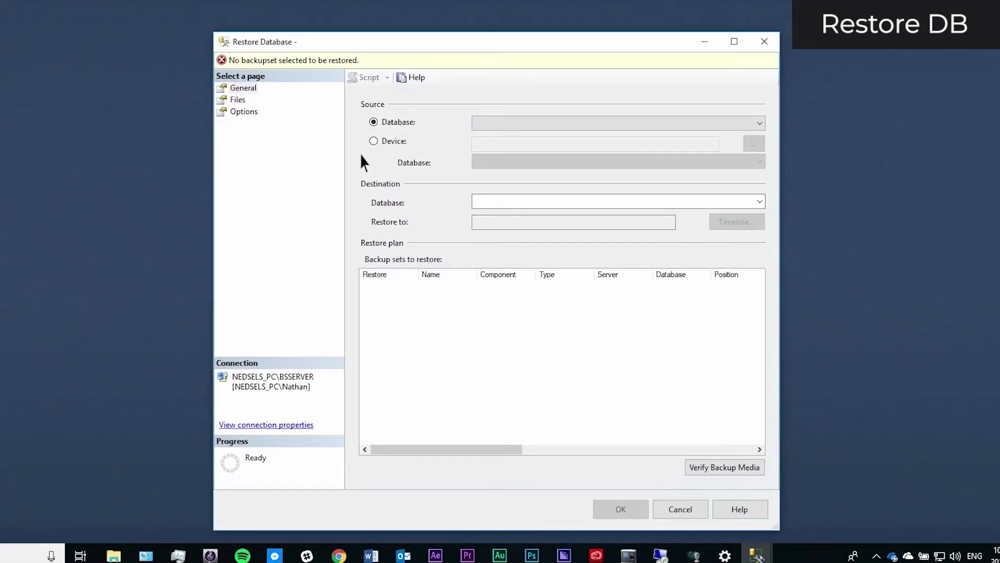
left_click(482, 203)
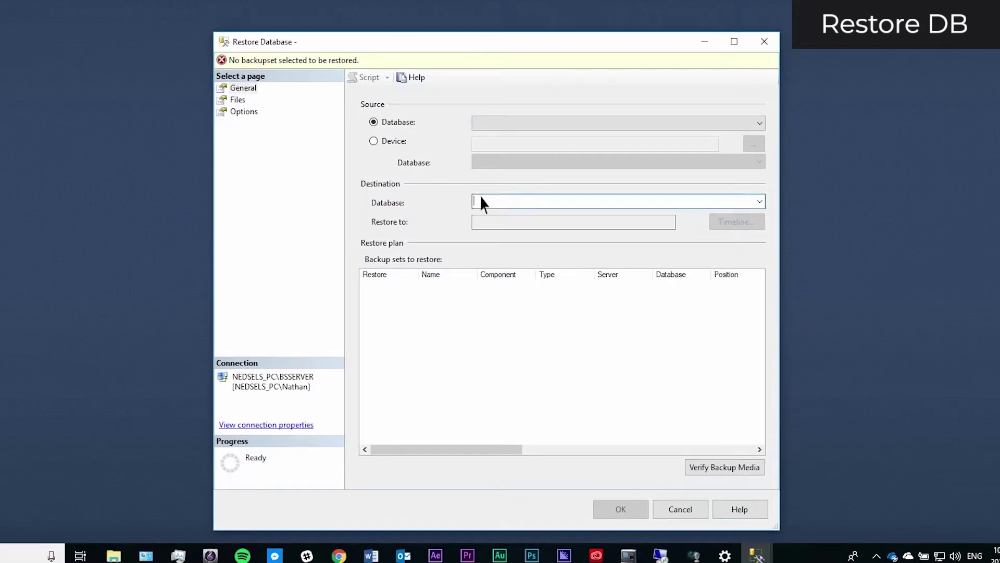
type("BioStar")
left_click(374, 141)
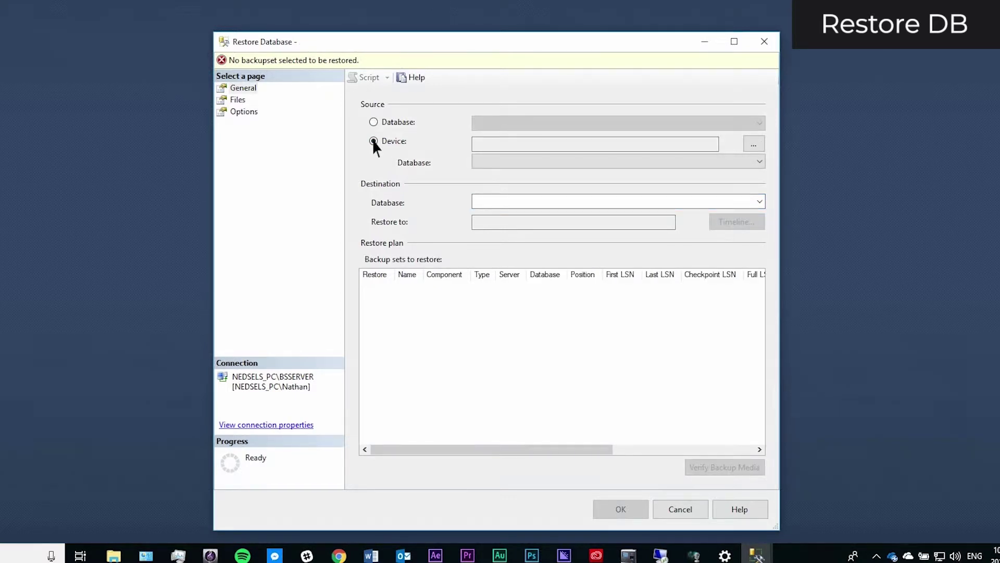
left_click(753, 145)
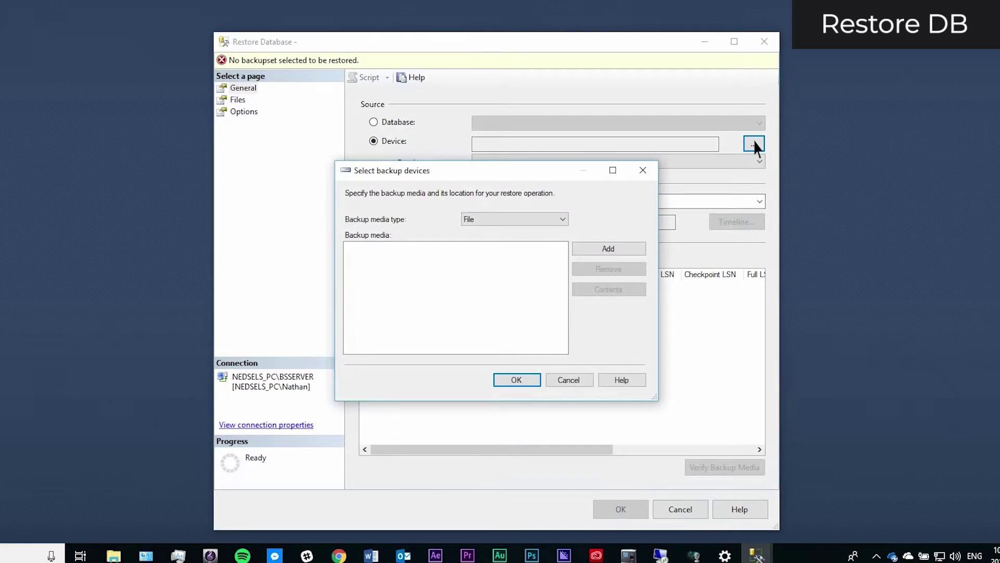
- Select BioStar Database.bak as the backup media and run the BioStar database restore
left_click(606, 248)
left_click(502, 177)
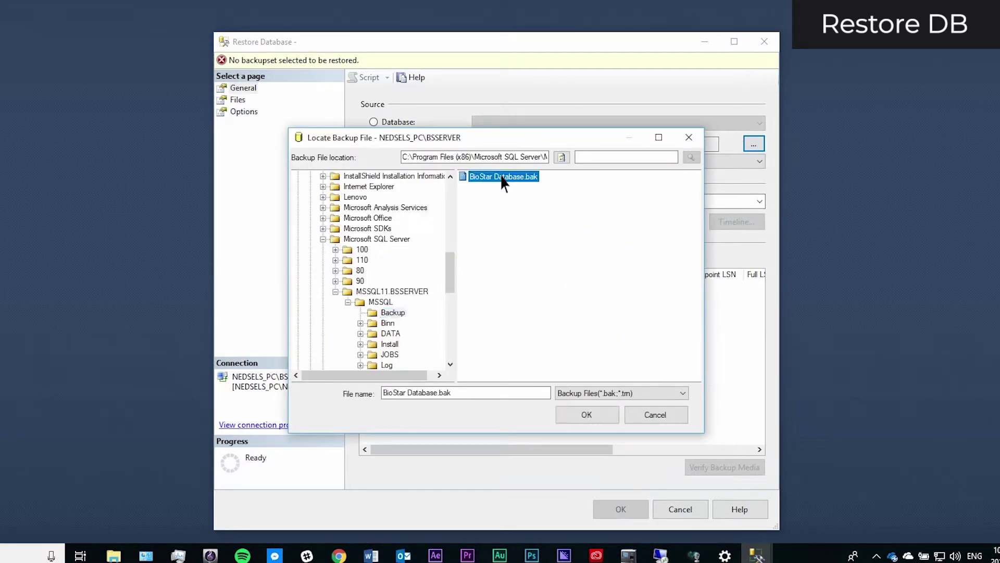
left_click(586, 415)
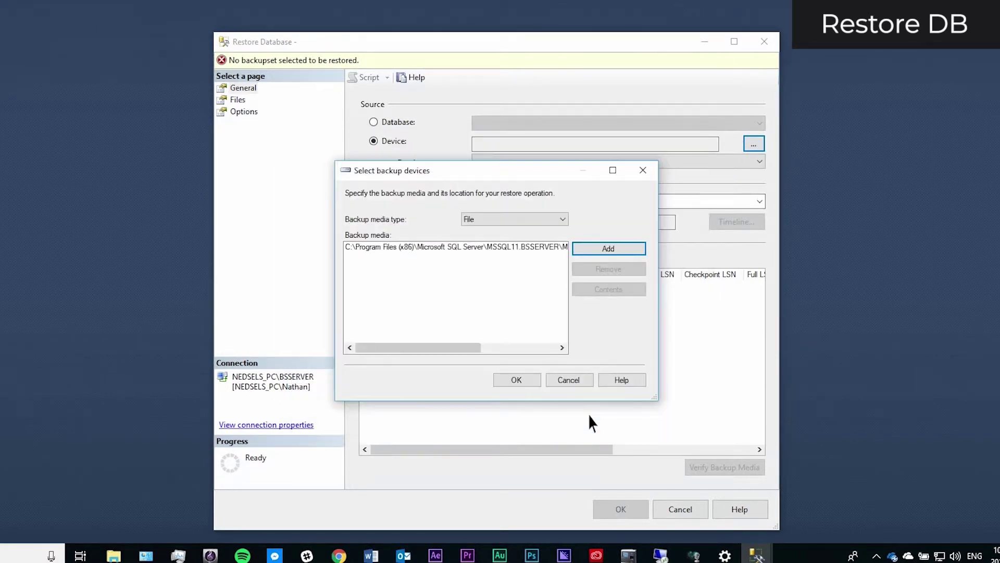
left_click(517, 383)
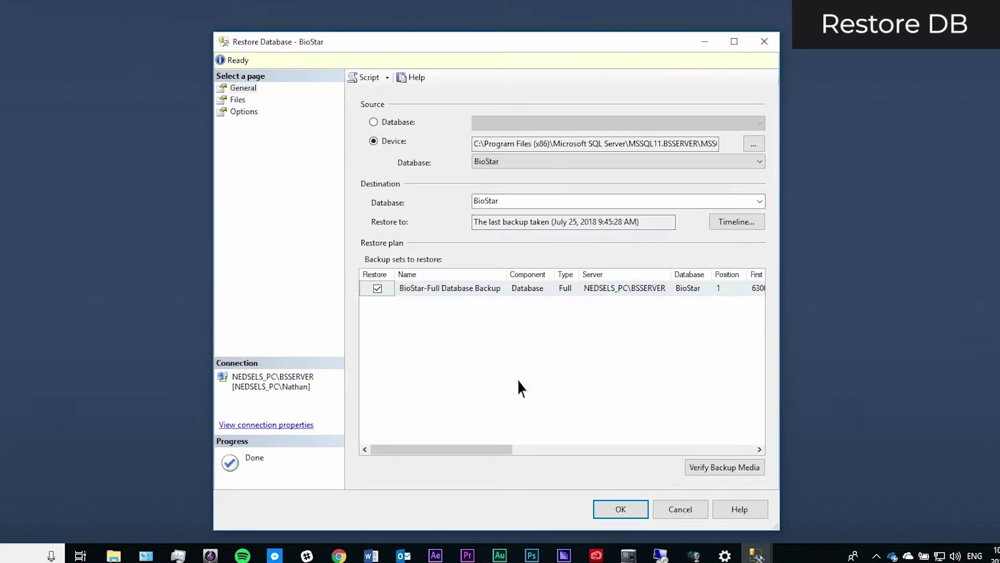
left_click(621, 508)
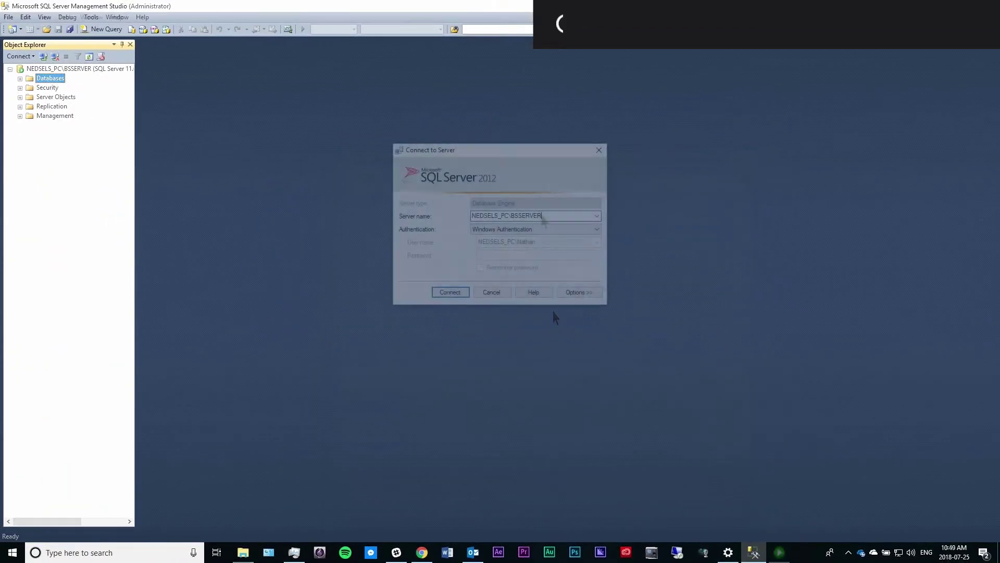
- Copy the BSSERVER server name shown in BioStar Server Config
left_click_drag(508, 217, 473, 216)
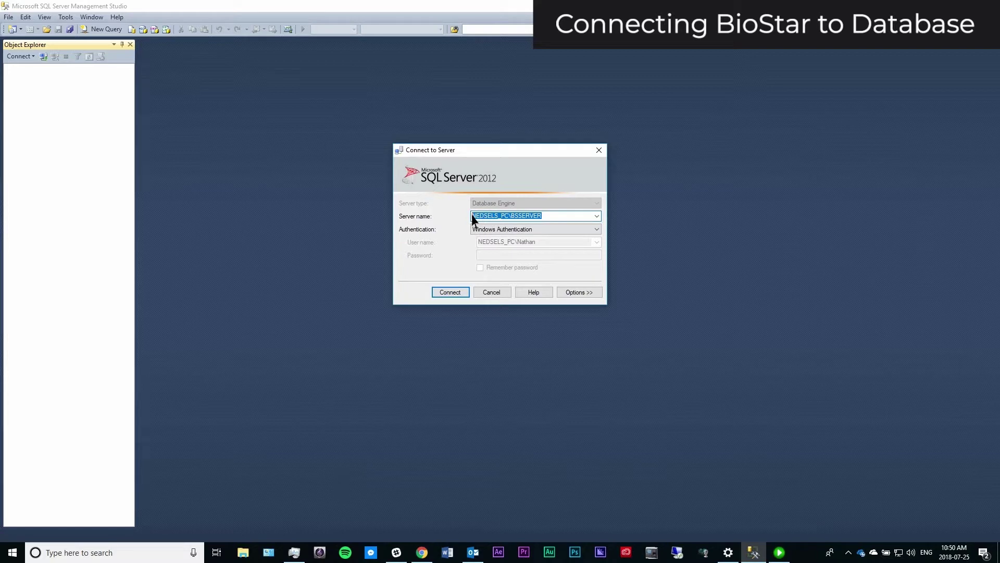
right_click(472, 218)
left_click(500, 251)
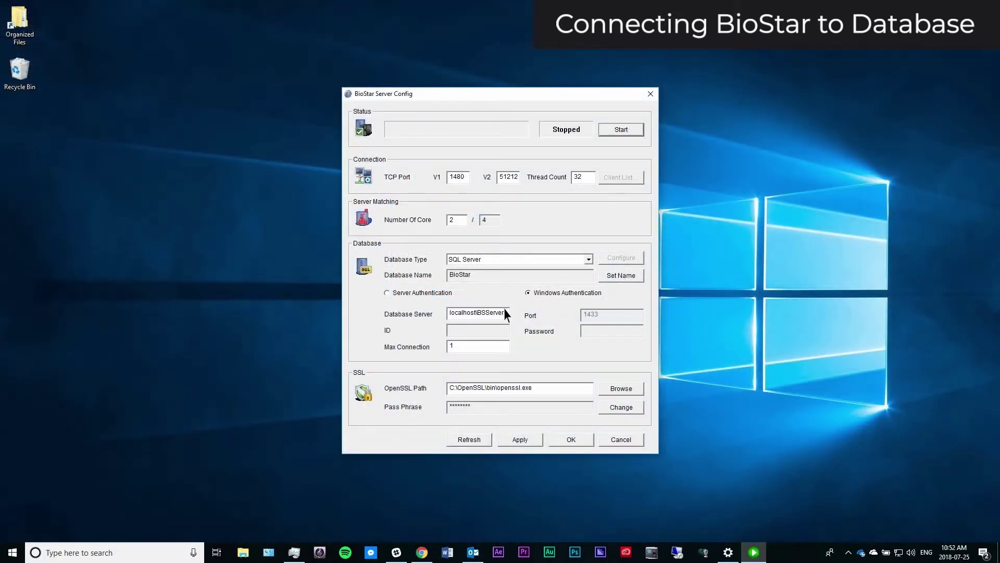
- Replace the Database Server value with the pasted BSSERVER name and apply it
left_click_drag(506, 314, 450, 314)
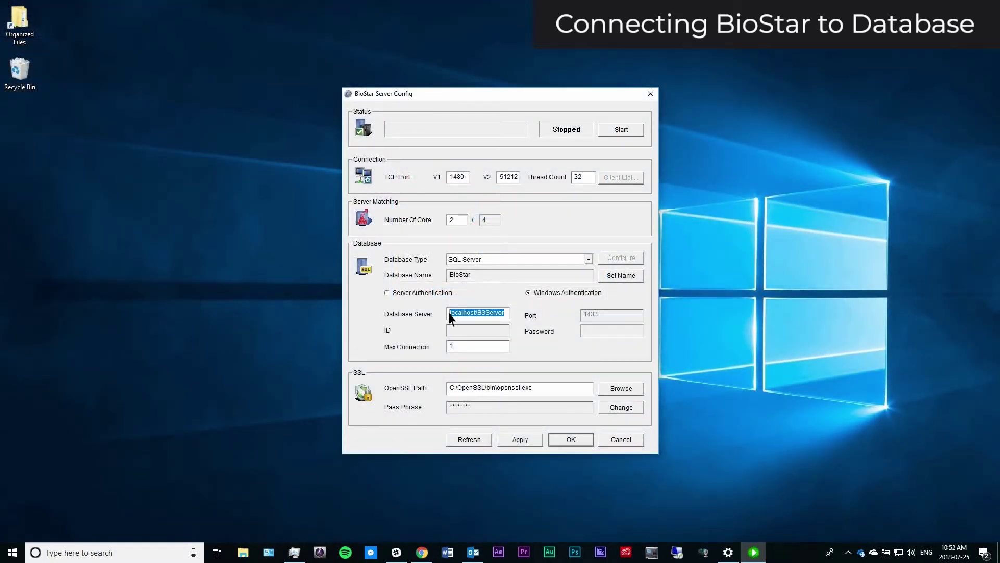
right_click(450, 315)
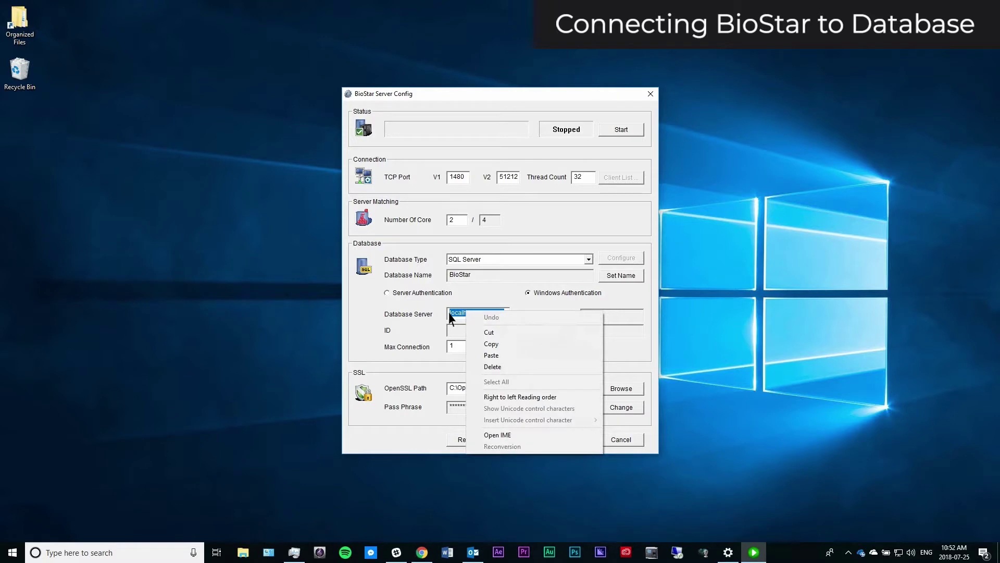
left_click(500, 358)
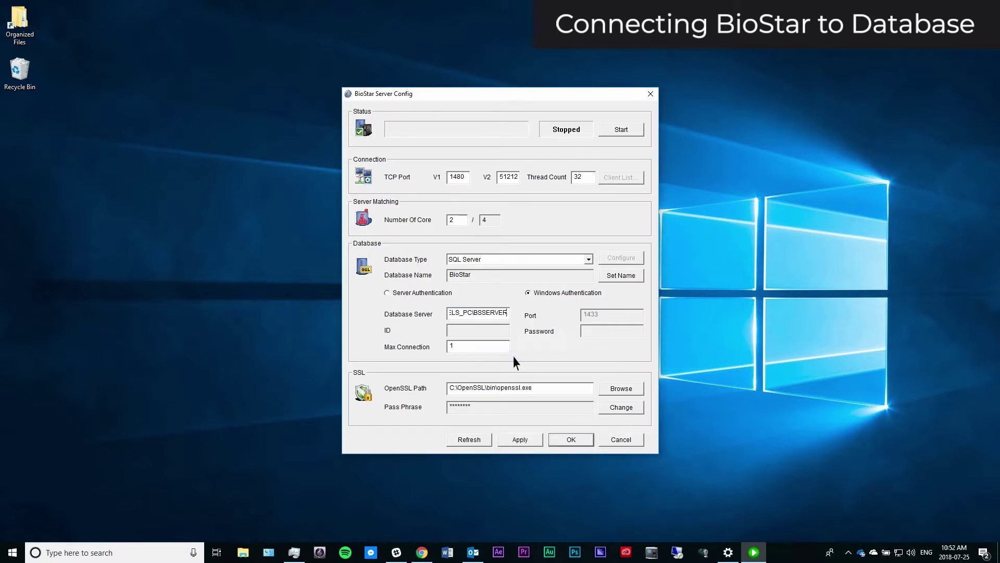
left_click(515, 440)
left_click(243, 553)
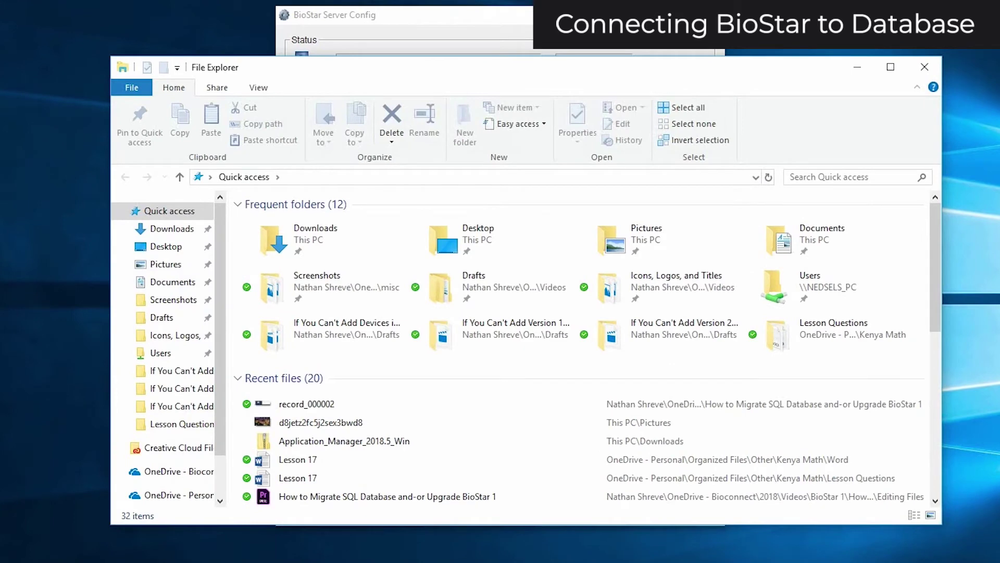
scroll(222, 390, "down", 3)
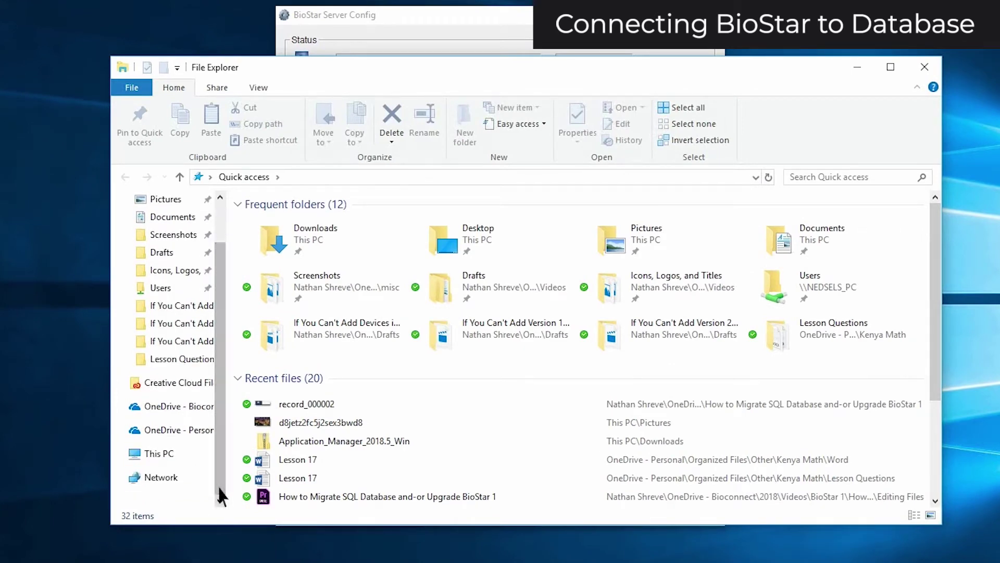
- Browse in File Explorer to C:\Program Files (x86)\BioStar\server
left_click(159, 453)
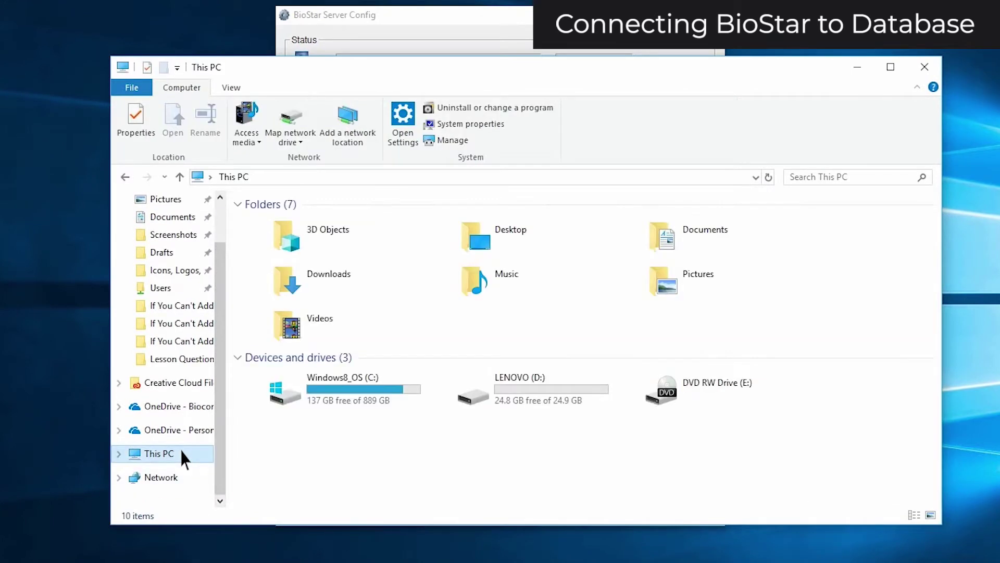
double_click(305, 400)
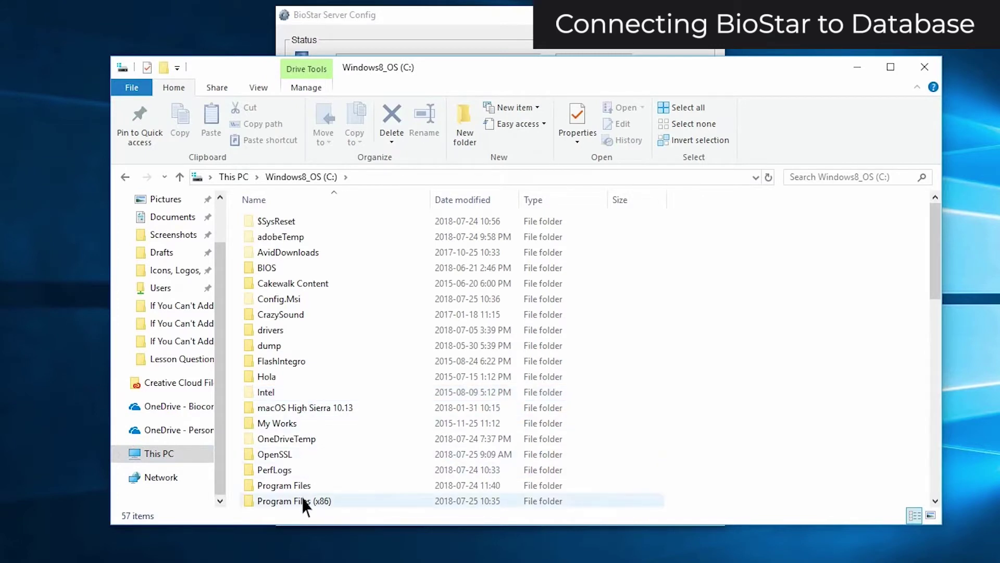
double_click(305, 501)
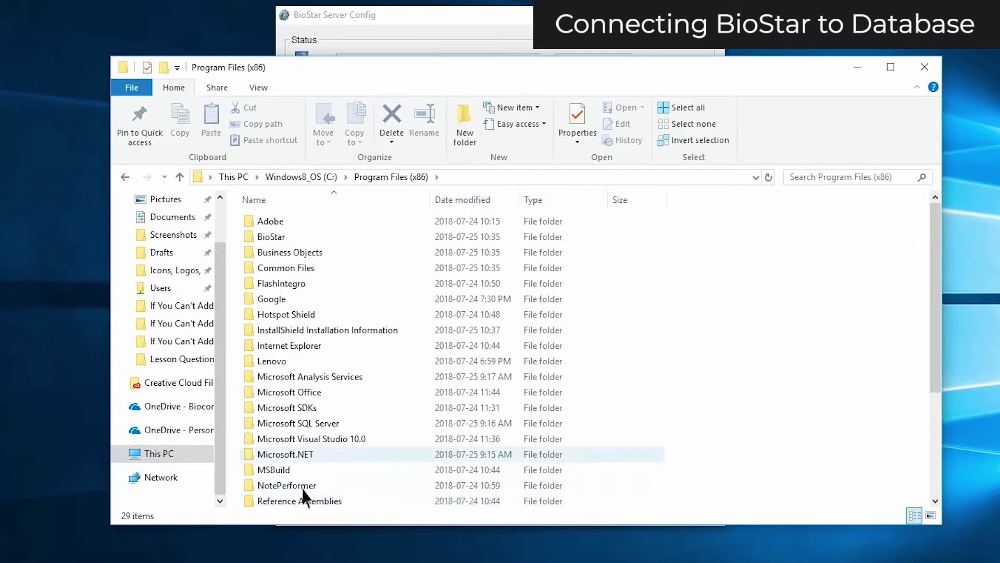
double_click(304, 237)
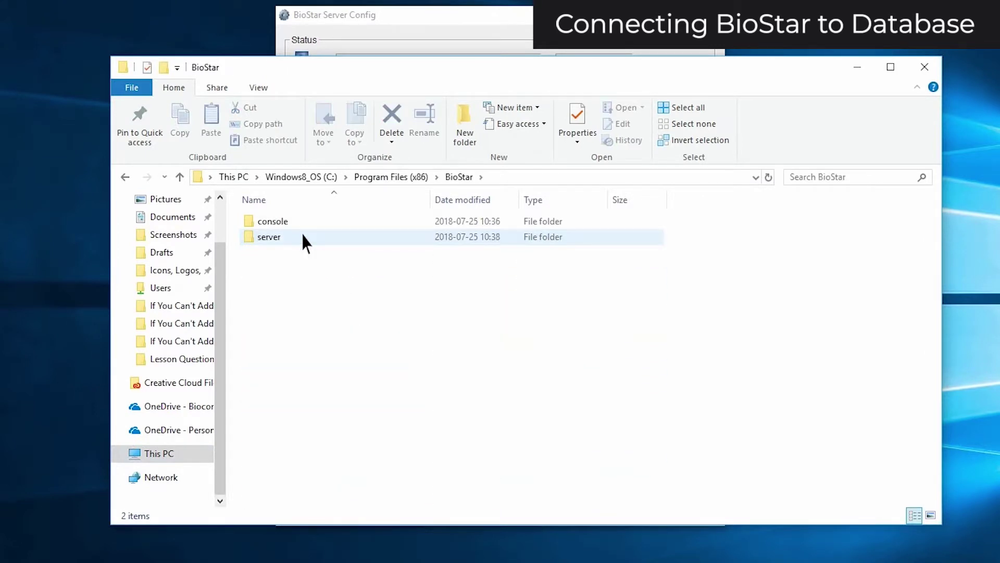
double_click(303, 238)
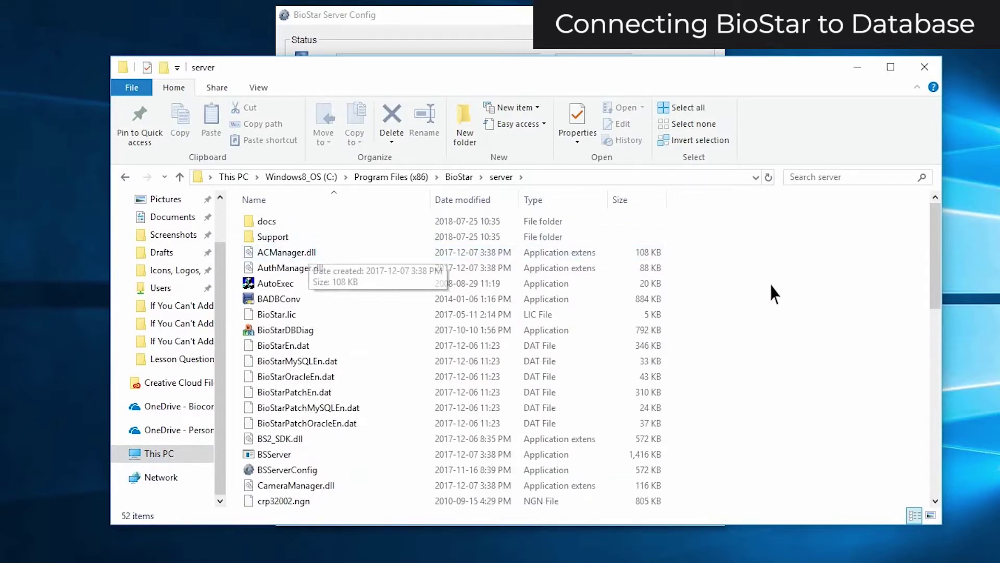
left_click_drag(936, 311, 937, 367)
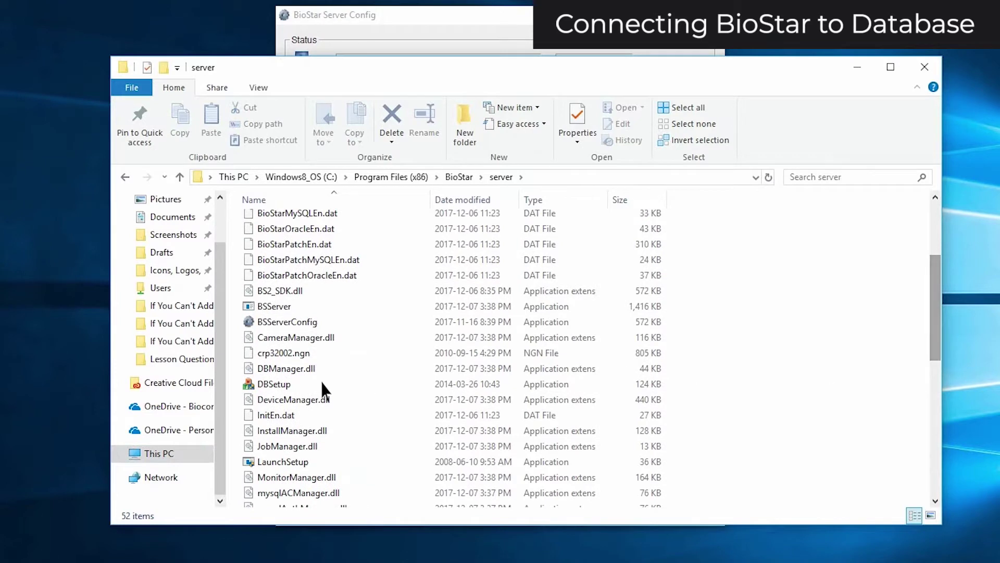
- Run DBSetup from the server folder to patch the BioStar database
left_click(285, 388)
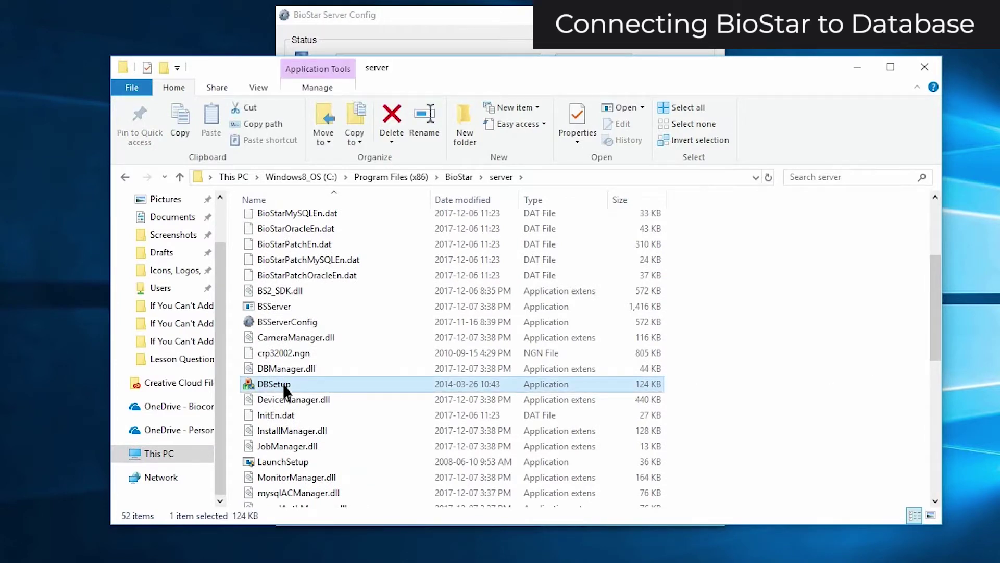
double_click(285, 388)
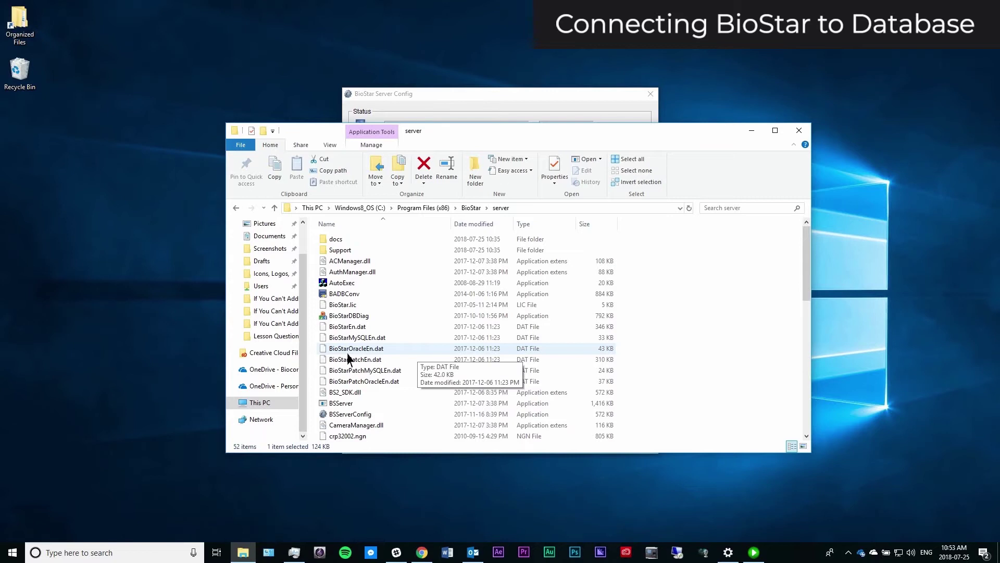
- Launch SQL Server Management Studio as administrator and connect to the BSSERVER instance
left_click(98, 552)
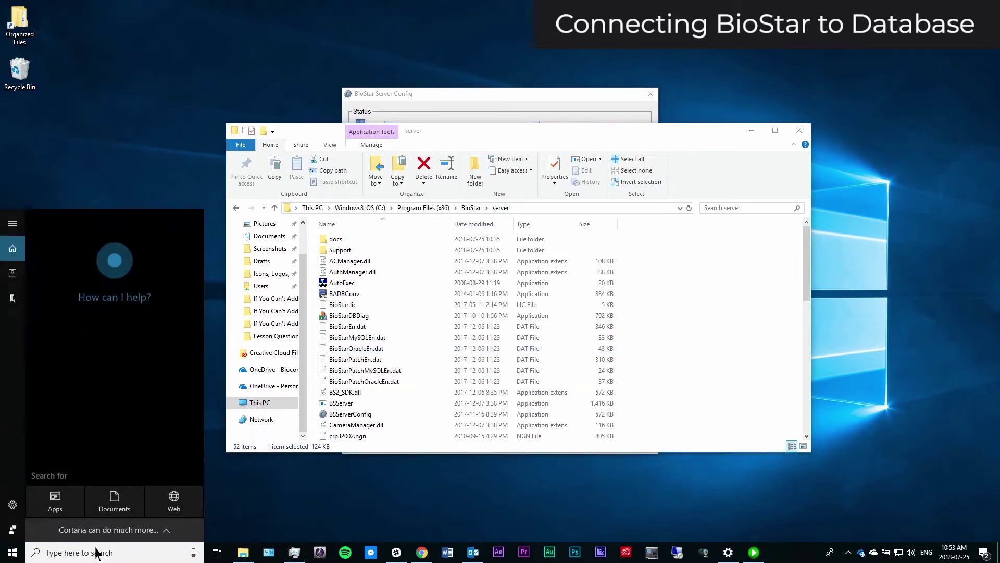
type("sql server")
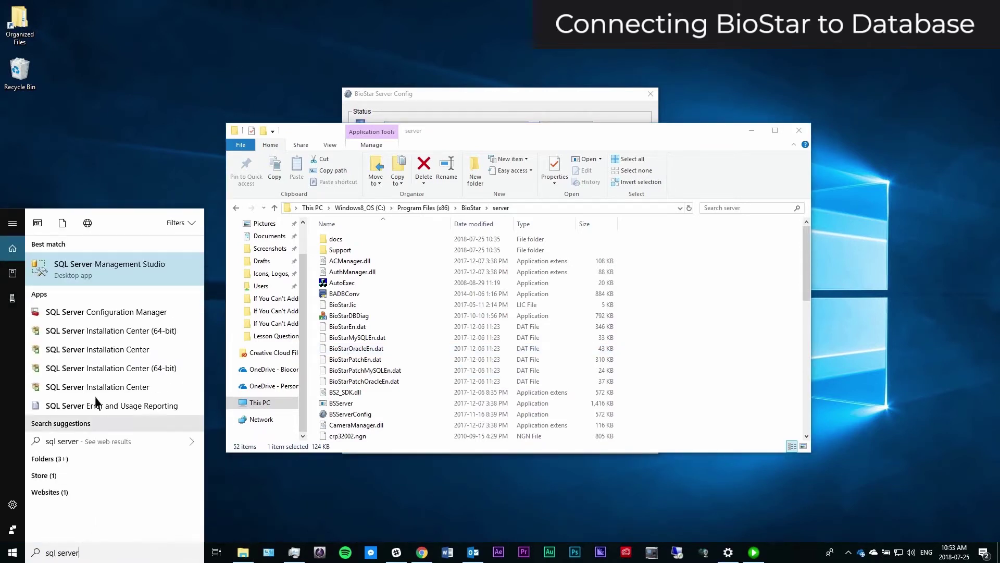
right_click(95, 269)
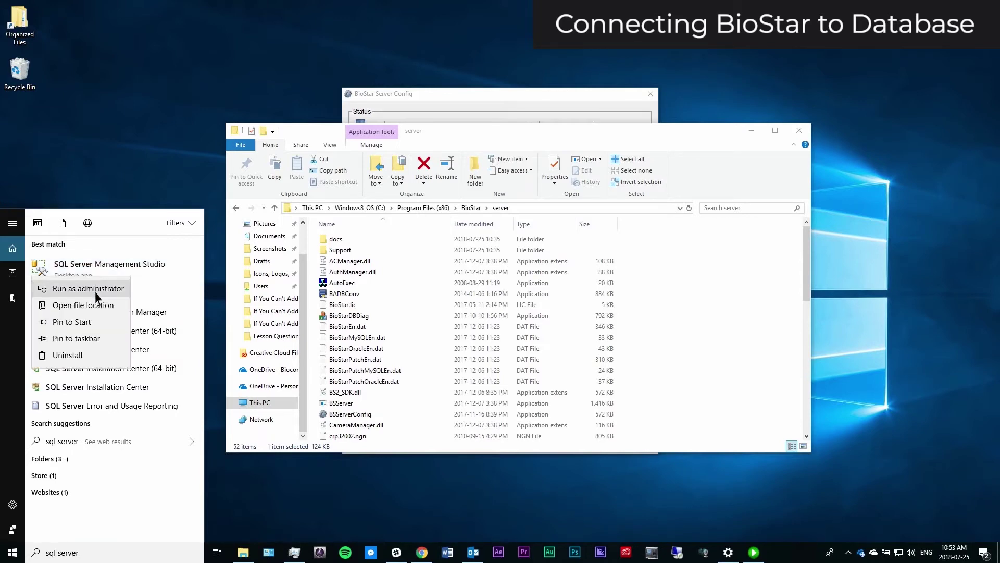
left_click(86, 287)
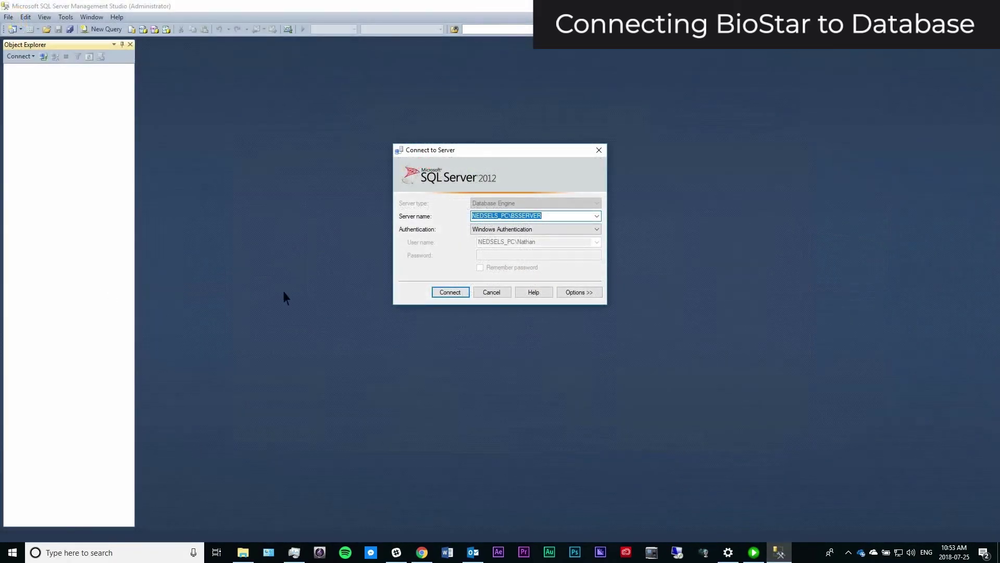
left_click(449, 291)
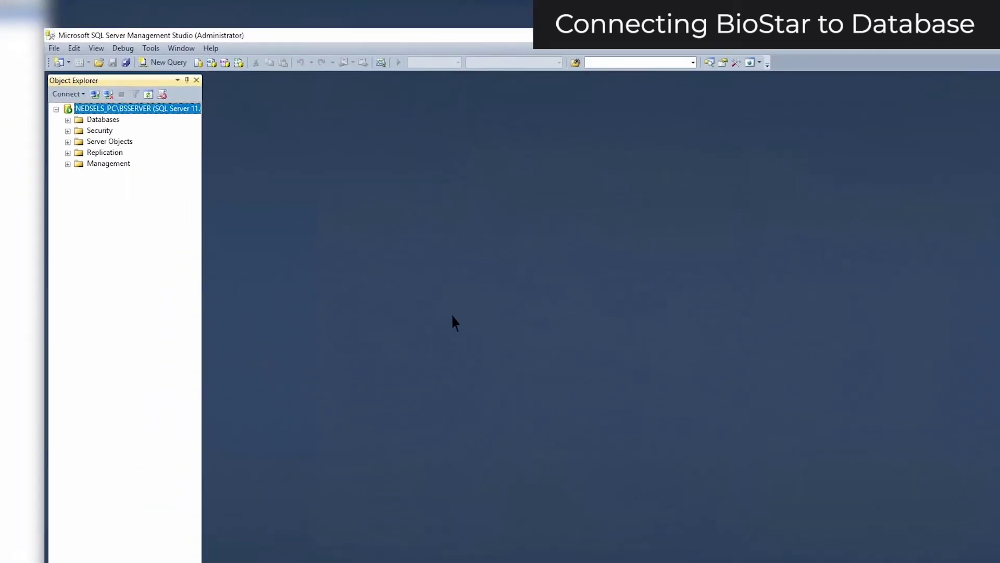
- Expand Security > Logins in Object Explorer to list the server logins
left_click(68, 130)
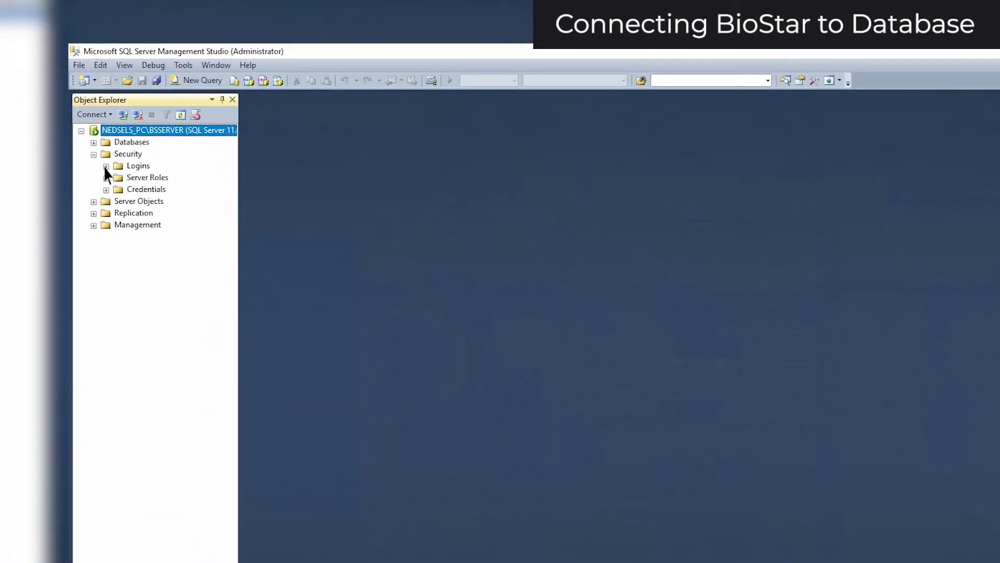
left_click(105, 167)
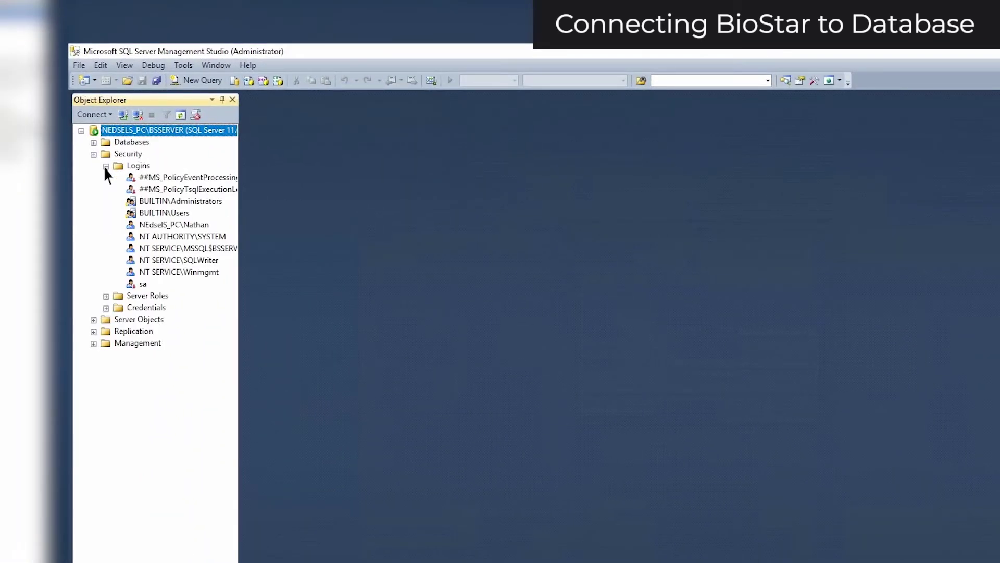
- Grant the NT AUTHORITY\SYSTEM login the sysadmin server role
double_click(182, 236)
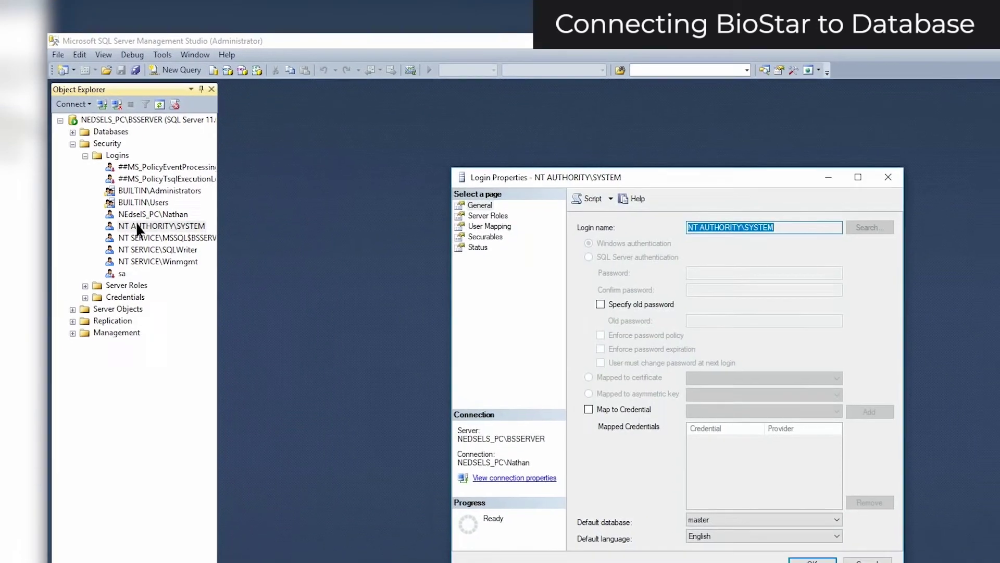
left_click(300, 129)
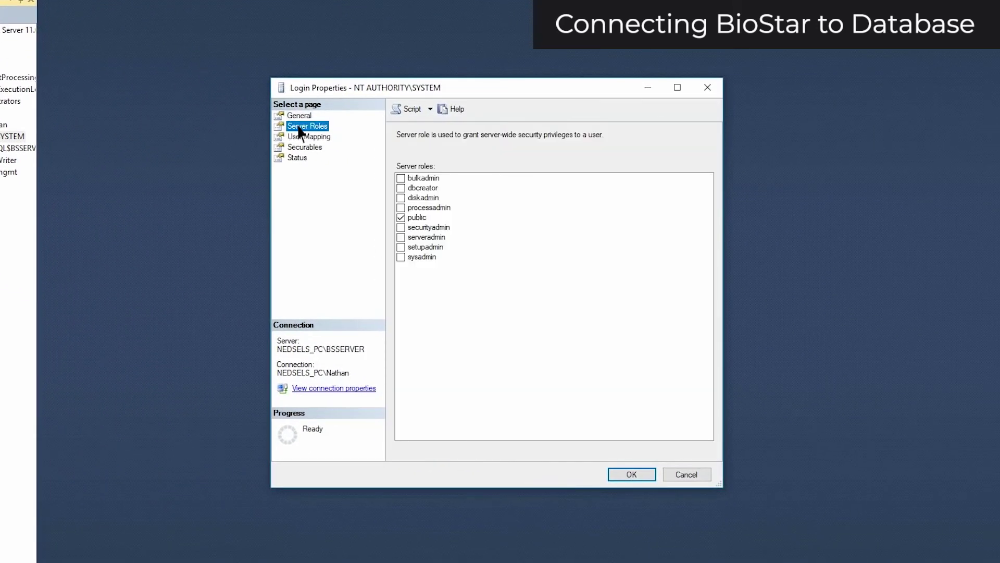
left_click(401, 258)
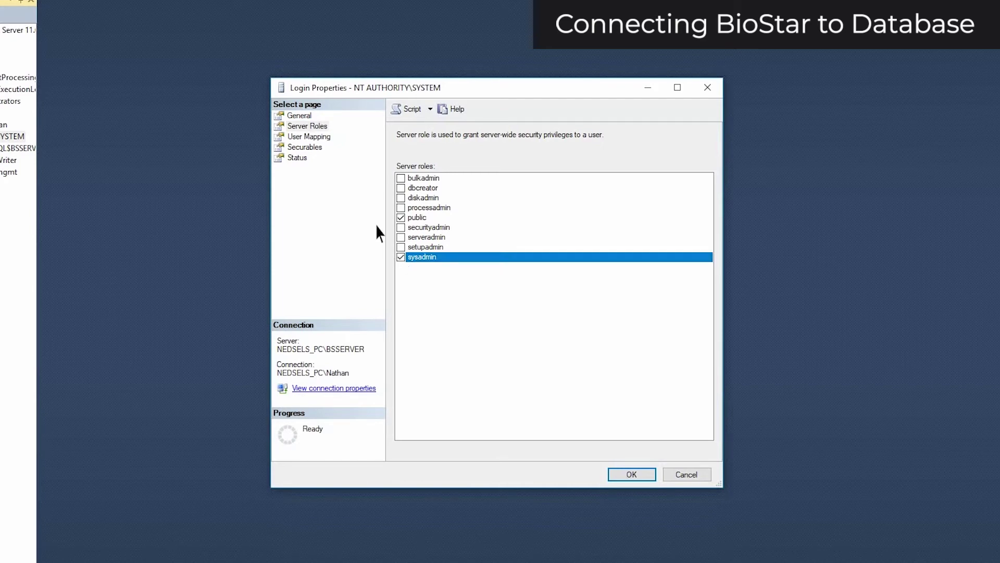
- Map NT AUTHORITY\SYSTEM to the BioStar database as db_owner and save the login
left_click(310, 137)
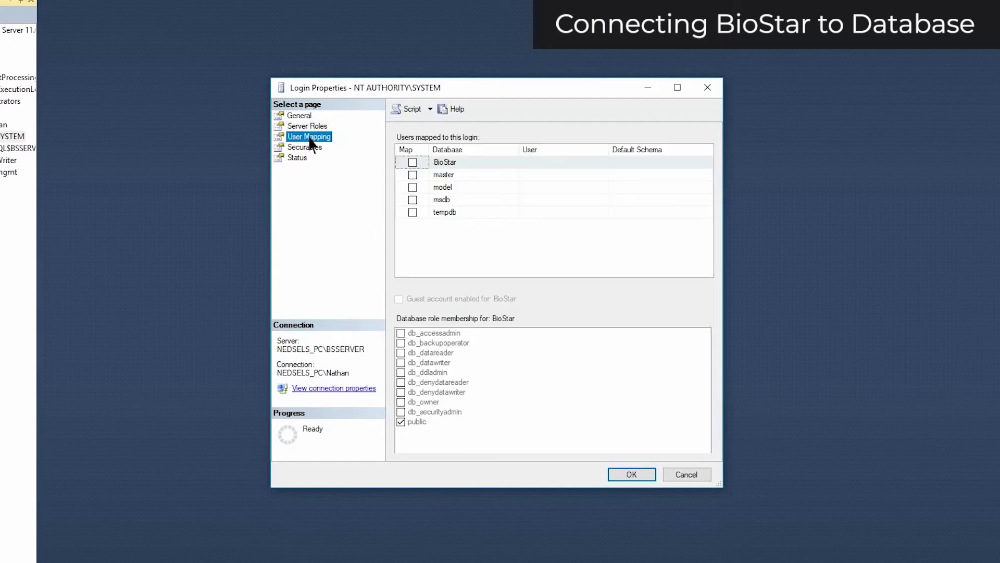
left_click(413, 162)
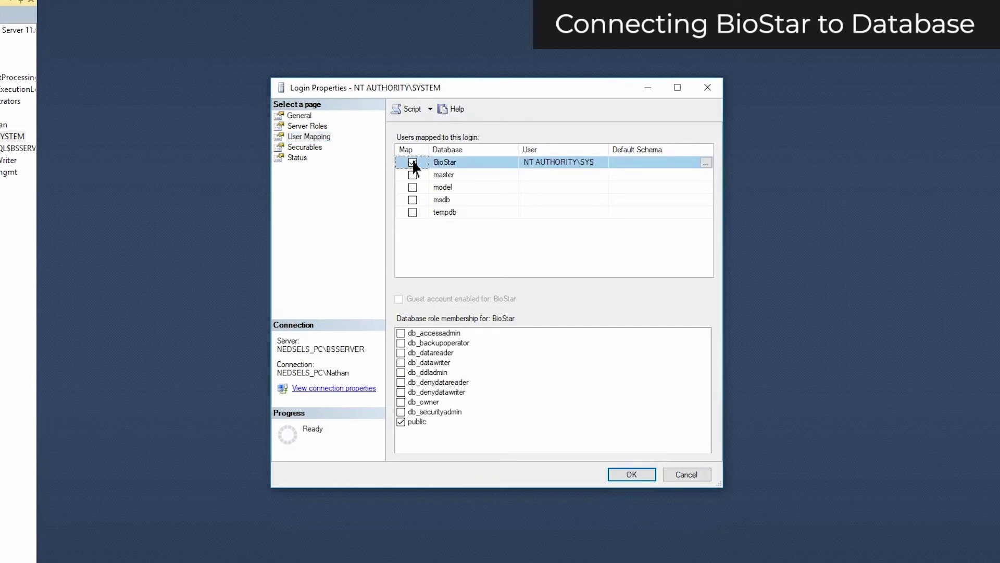
left_click(401, 402)
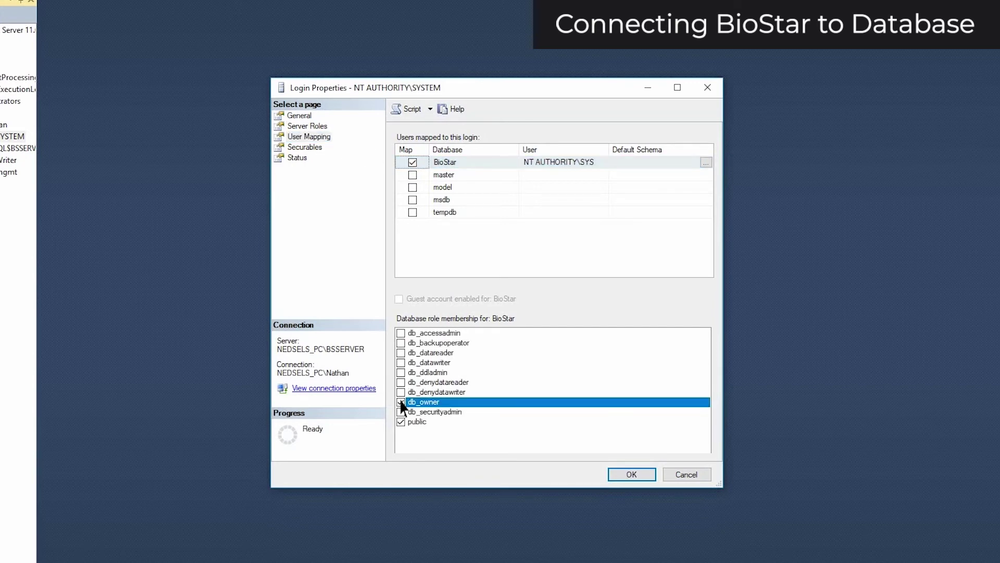
left_click(632, 474)
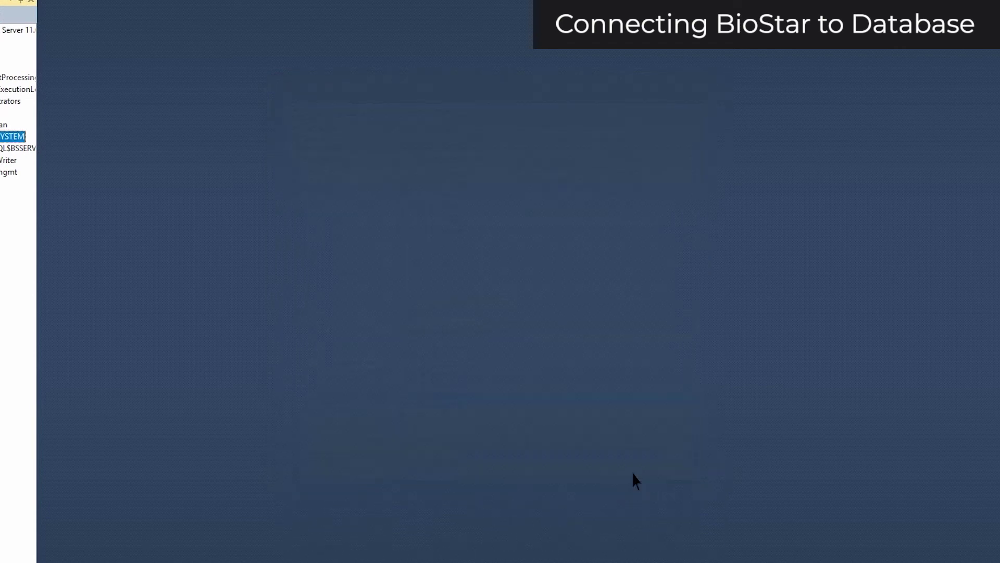